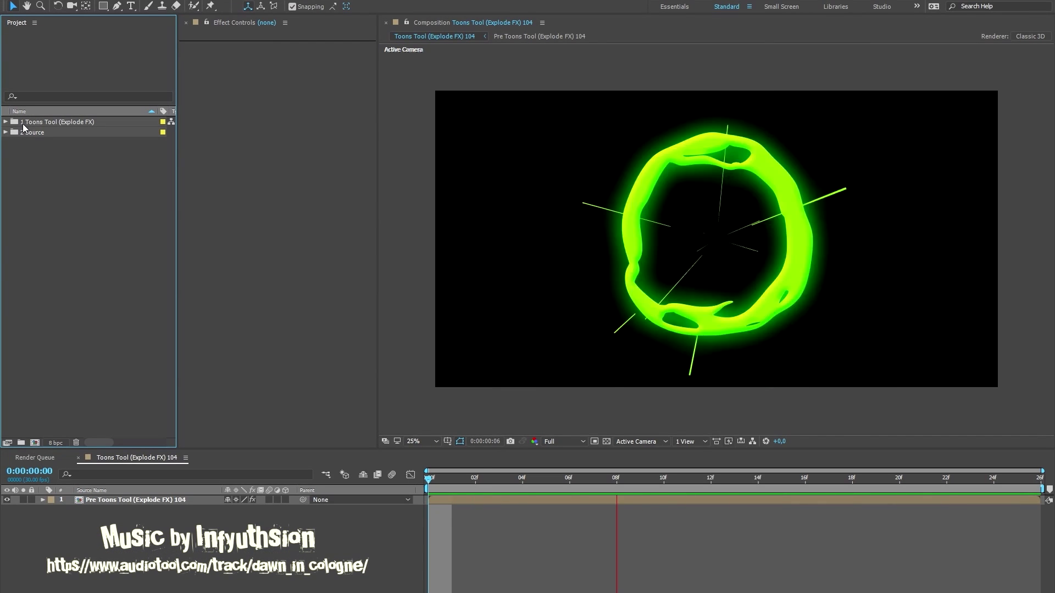
- Open the Toons Tool (Explode FX) 106 composition from the 1 Toons Tool (Explode FX) folder
{"action": "left_click", "coordinate": [65, 125]}
{"action": "left_click", "coordinate": [5, 122]}
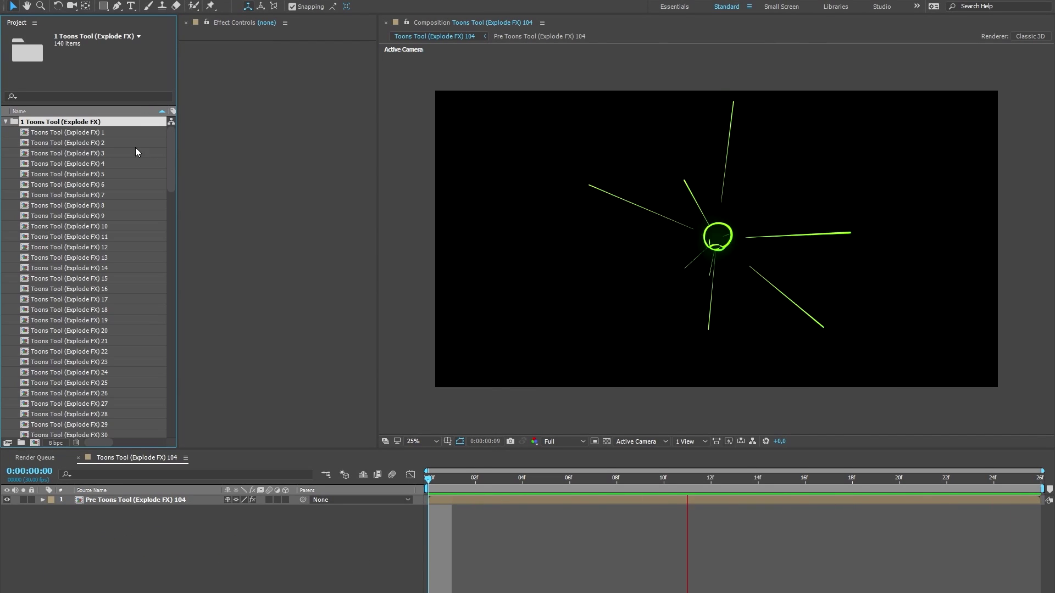
{"action": "left_click_drag", "start_coordinate": [172, 136], "coordinate": [175, 348]}
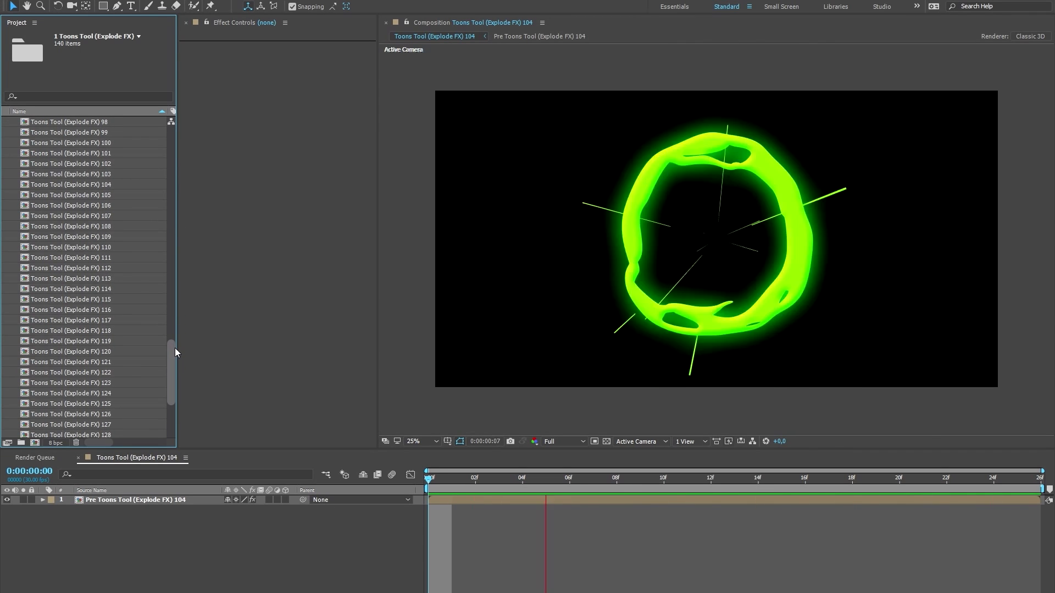
{"action": "double_click", "coordinate": [99, 207]}
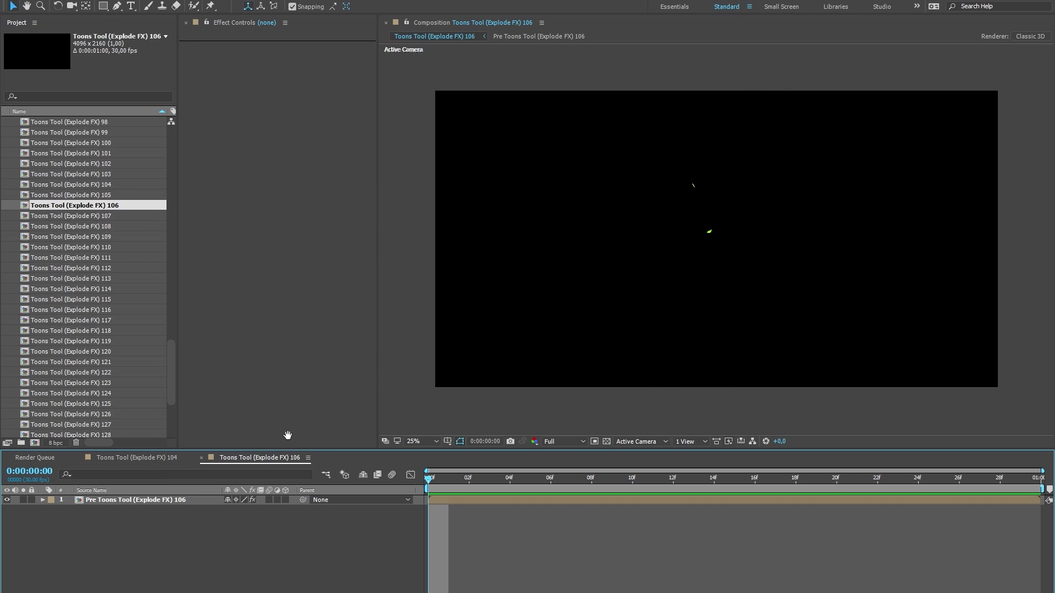
- Select the Pre Toons Tool (Explode FX) 106 layer and expand its Bevel and Emboss, Stroke, Drop Shadow and About effect settings
{"action": "left_click", "coordinate": [497, 500]}
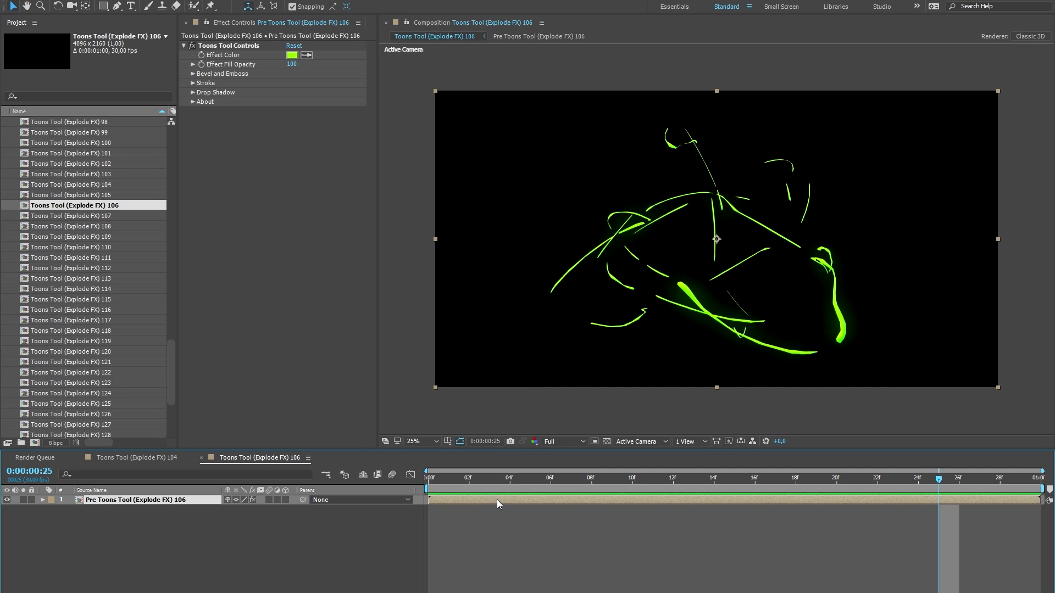
{"action": "left_click", "coordinate": [194, 102]}
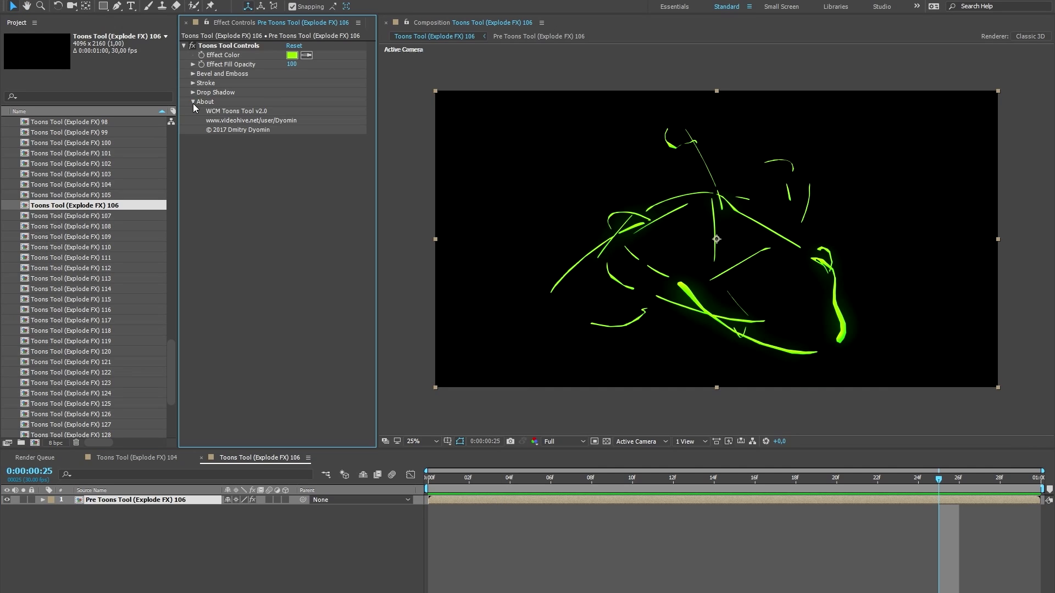
{"action": "left_click", "coordinate": [192, 92]}
{"action": "left_click", "coordinate": [191, 83]}
{"action": "left_click", "coordinate": [190, 72]}
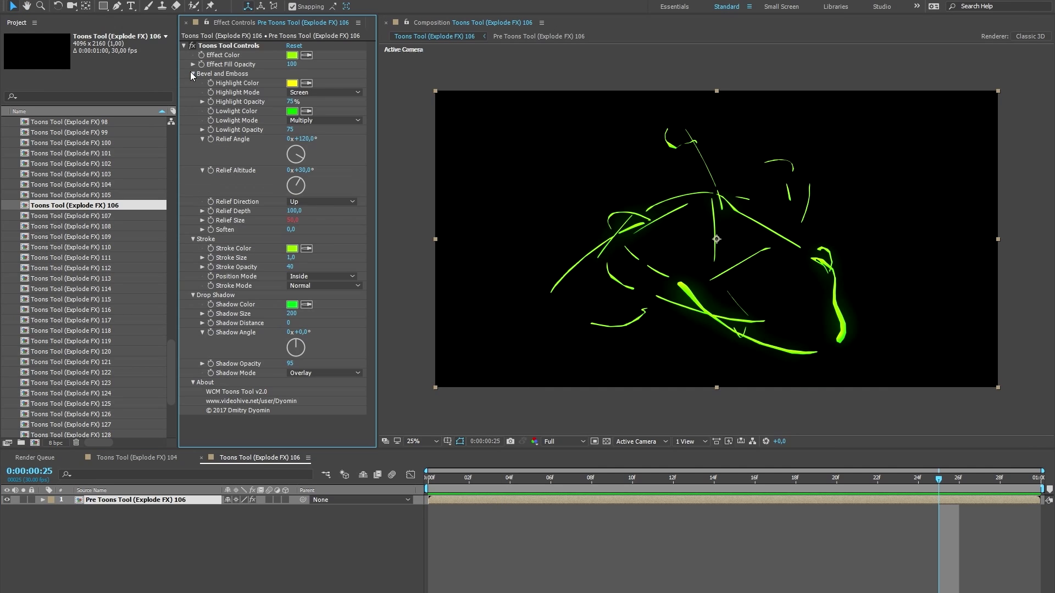
{"action": "left_click", "coordinate": [209, 48]}
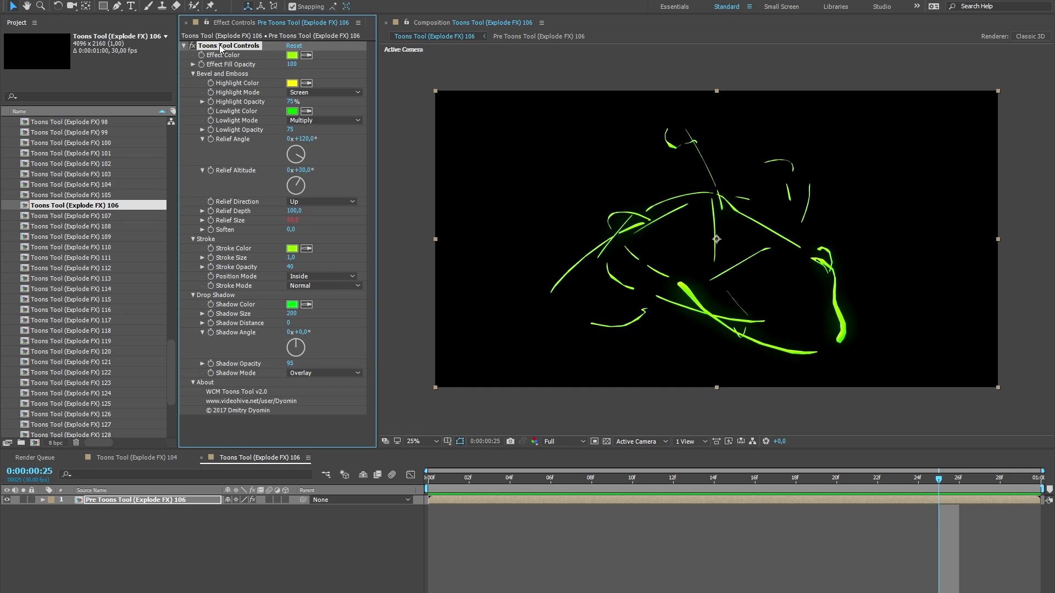
- Change the Effect Color of the Toons Tool Controls to a vivid pink
{"action": "left_click", "coordinate": [288, 56]}
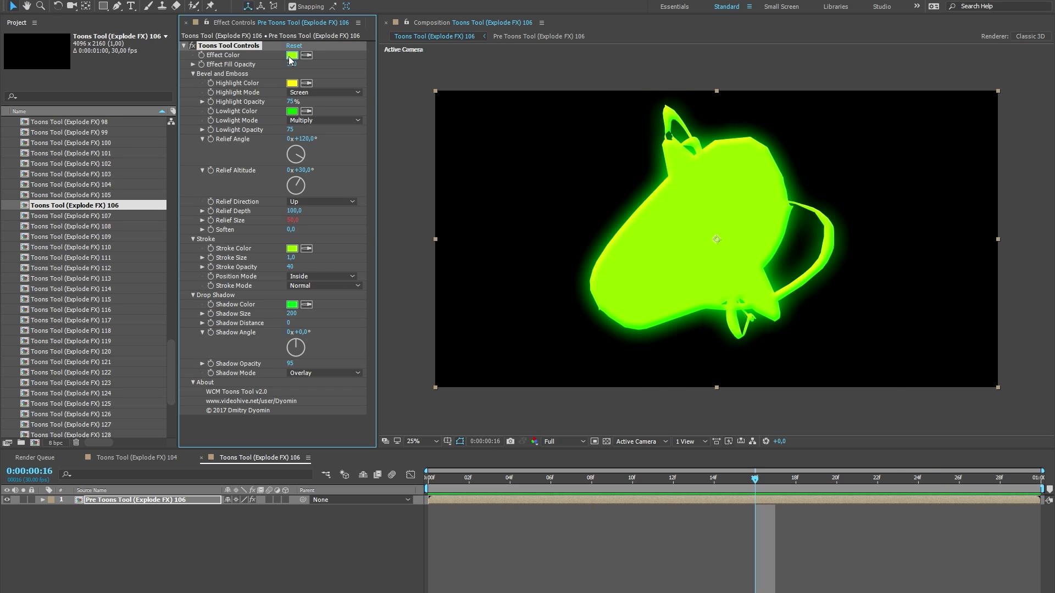
{"action": "mouse_move", "coordinate": [781, 355]}
{"action": "left_mouse_down"}
{"action": "mouse_move", "coordinate": [778, 457]}
{"action": "mouse_move", "coordinate": [777, 361]}
{"action": "left_mouse_up"}
{"action": "left_click", "coordinate": [860, 350]}
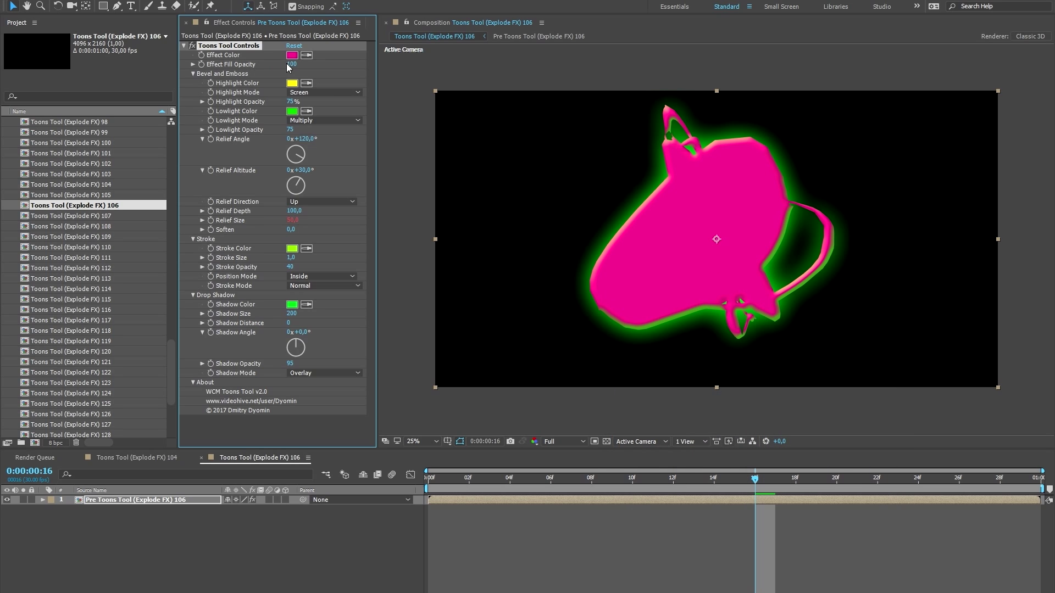
- Try an Effect Fill Opacity of 0, preview it over the transparency grid, and restore the opacity to 100
{"action": "type", "text": "0"}
{"action": "key", "text": "Return"}
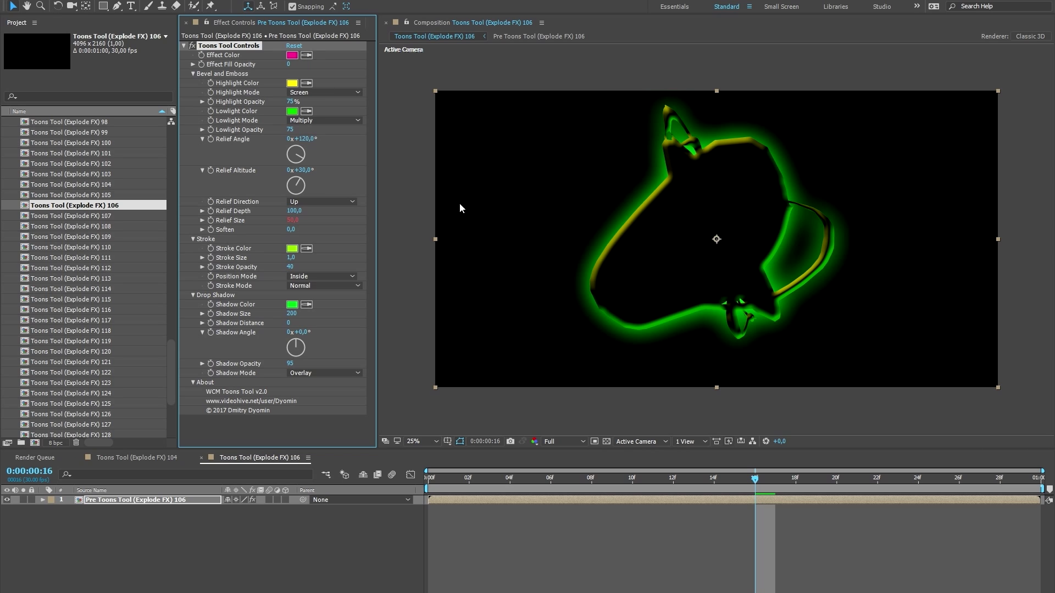
{"action": "left_click", "coordinate": [606, 440]}
{"action": "key", "text": "space"}
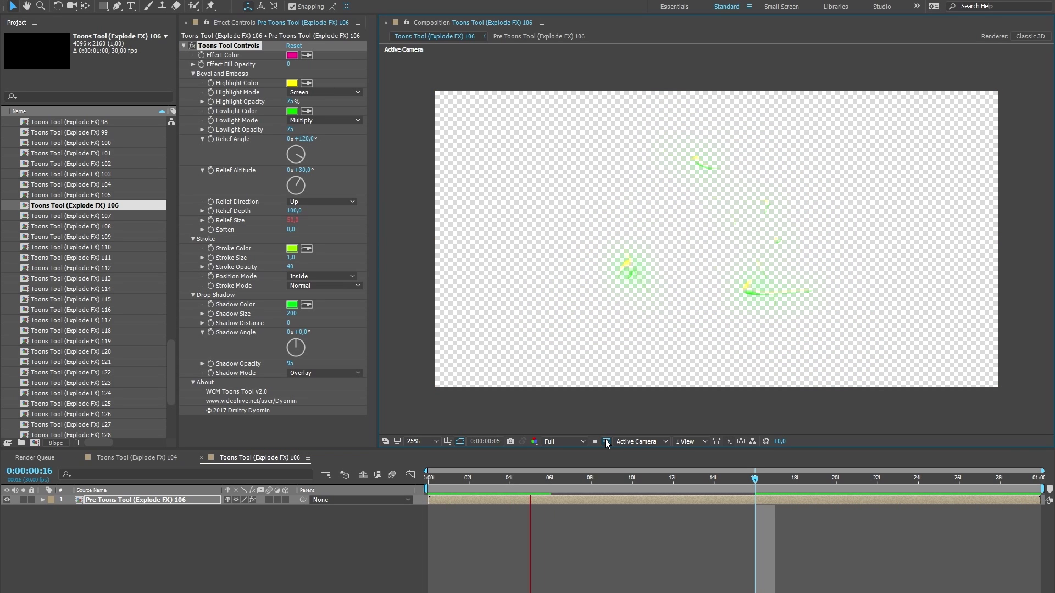
{"action": "left_click", "coordinate": [606, 441]}
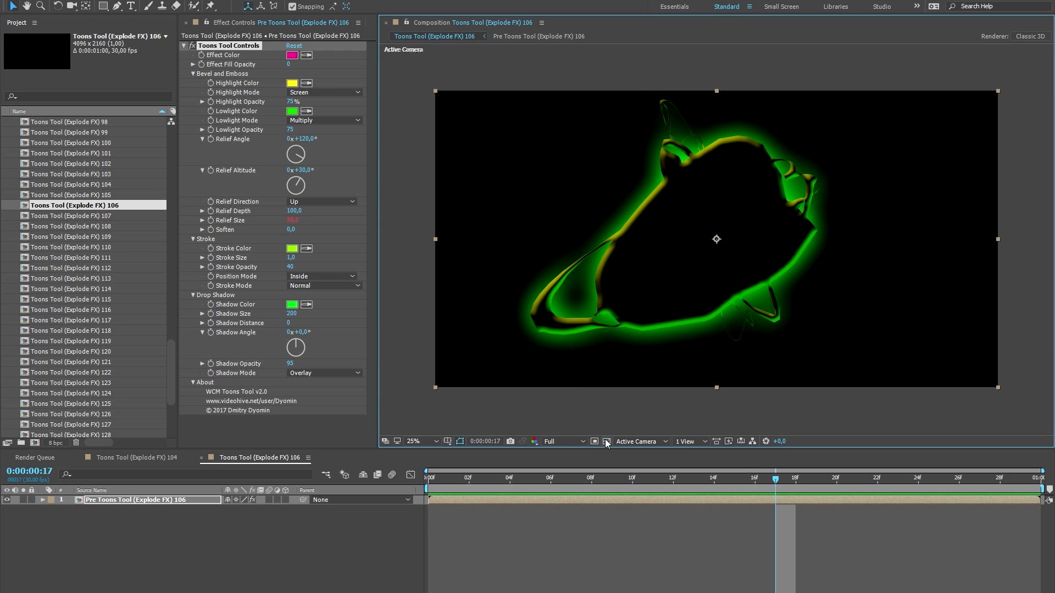
{"action": "left_click_drag", "start_coordinate": [289, 64], "coordinate": [355, 66]}
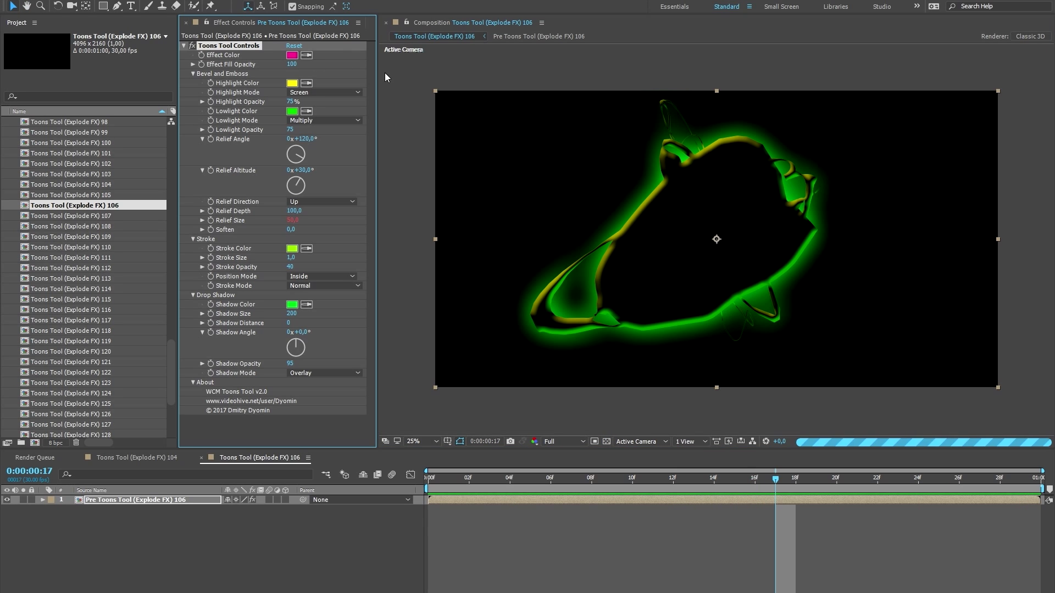
- Set the bevel's Highlight Color to magenta FF00F6
{"action": "left_click", "coordinate": [292, 83]}
{"action": "left_click", "coordinate": [772, 369]}
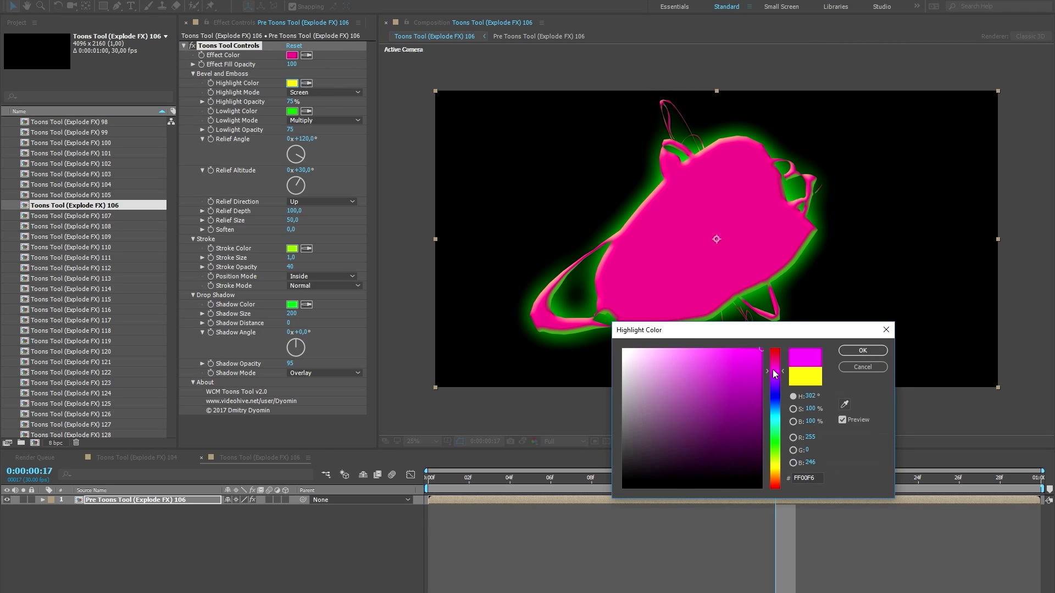
{"action": "left_click", "coordinate": [863, 350]}
- Set the bevel's Lowlight Color to dark purple 65065B
{"action": "left_click", "coordinate": [292, 112]}
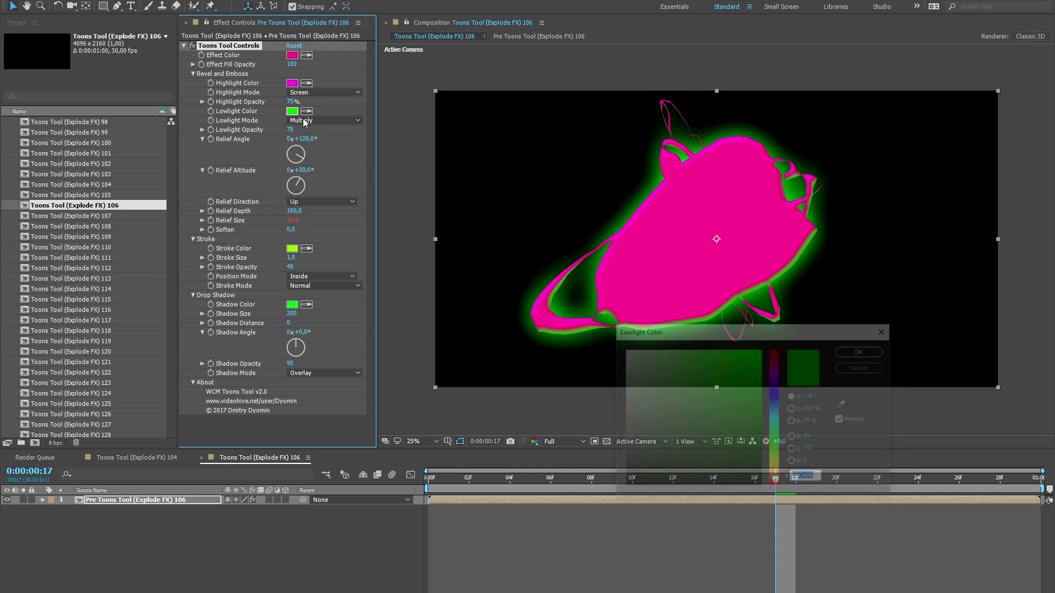
{"action": "left_click", "coordinate": [774, 369]}
{"action": "left_click", "coordinate": [754, 475]}
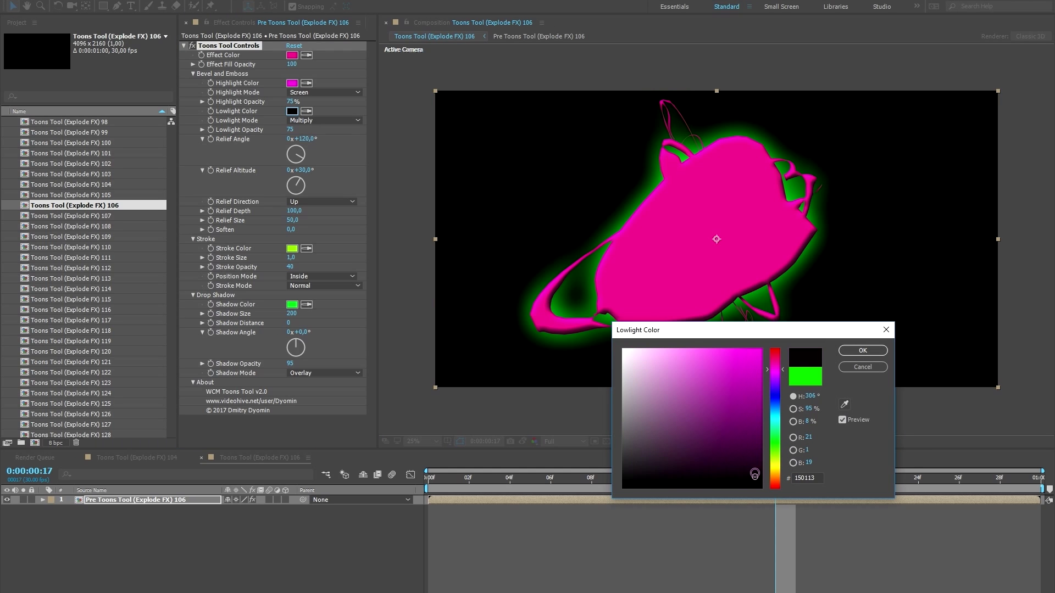
{"action": "left_click_drag", "start_coordinate": [755, 475], "coordinate": [759, 460]}
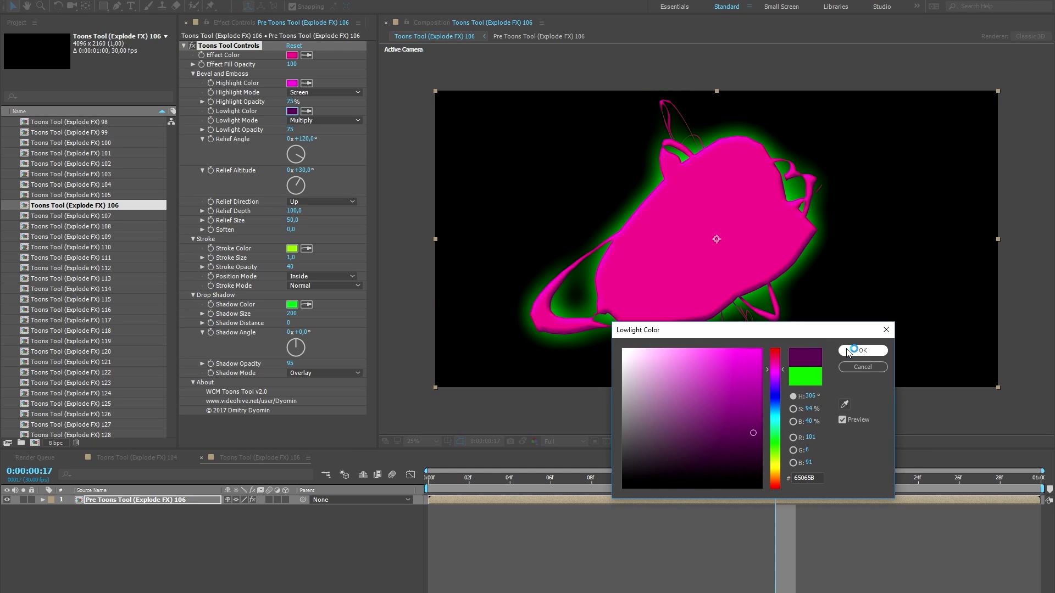
{"action": "left_click", "coordinate": [848, 351]}
- Try other blend modes such as Multiply for the bevel's Highlight Mode and return it to Screen
{"action": "scroll", "coordinate": [715, 164], "scroll_direction": "up", "scroll_amount": 4}
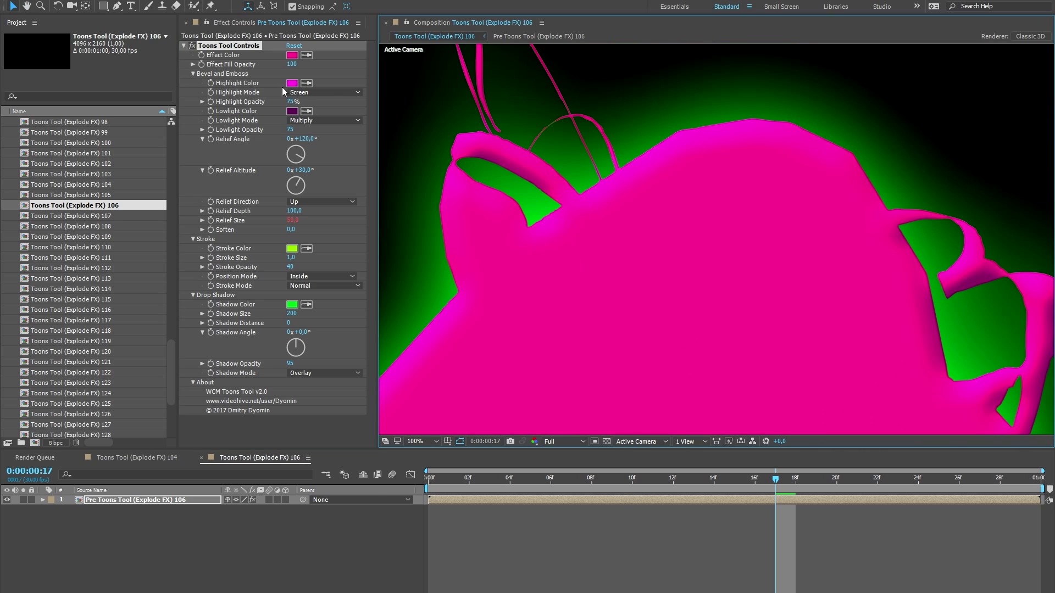
{"action": "left_click", "coordinate": [324, 93]}
{"action": "left_click", "coordinate": [337, 141]}
{"action": "left_click", "coordinate": [334, 93]}
{"action": "left_click", "coordinate": [333, 152]}
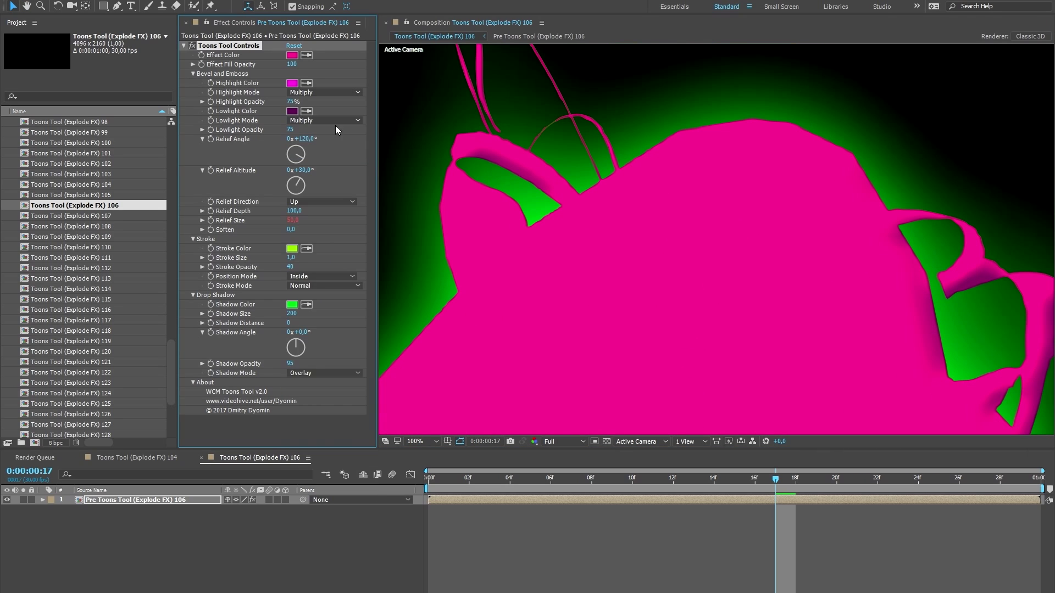
{"action": "left_click", "coordinate": [336, 94]}
{"action": "left_click", "coordinate": [329, 226]}
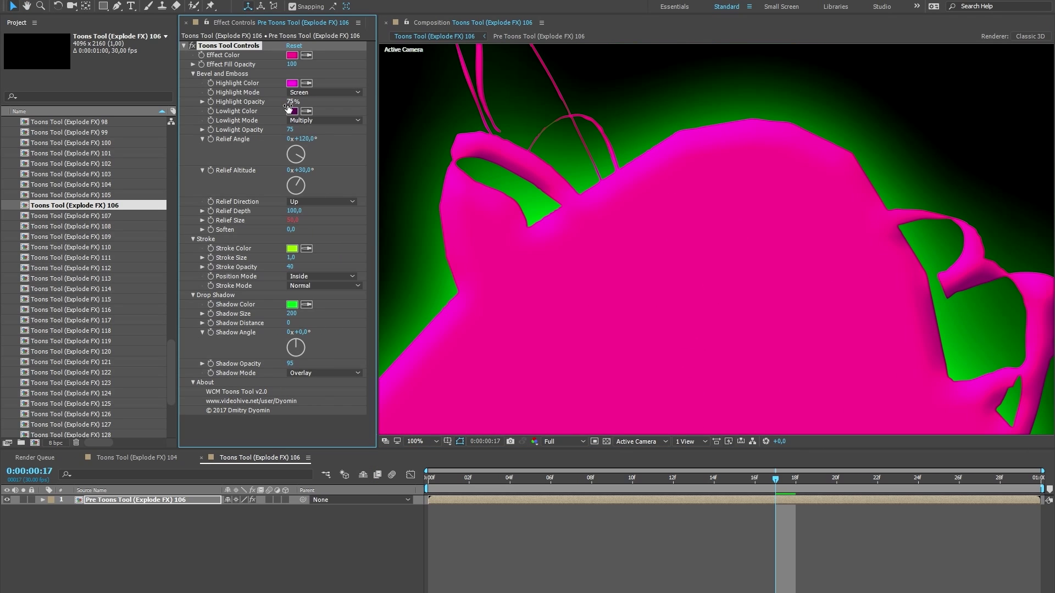
- Try a Highlight Opacity of 0% on the bevel and restore it to 75%
{"action": "left_click_drag", "start_coordinate": [290, 102], "coordinate": [426, 101]}
{"action": "left_click", "coordinate": [291, 101]}
{"action": "type", "text": "00"}
{"action": "key", "text": "Return"}
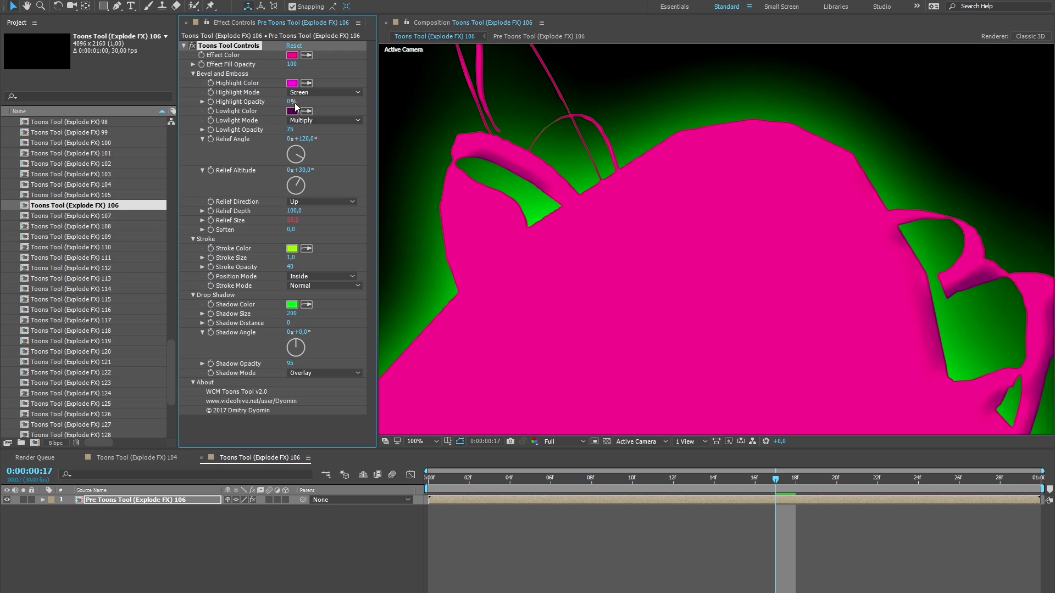
{"action": "key", "text": "Return"}
- Try different Relief Angle values on the bevel and restore the angle to 0x+120°
{"action": "left_click_drag", "start_coordinate": [301, 158], "coordinate": [291, 163]}
{"action": "scroll", "coordinate": [538, 219], "scroll_direction": "down", "scroll_amount": 1}
{"action": "left_click_drag", "start_coordinate": [578, 255], "coordinate": [566, 164]}
{"action": "left_click_drag", "start_coordinate": [296, 160], "coordinate": [297, 149]}
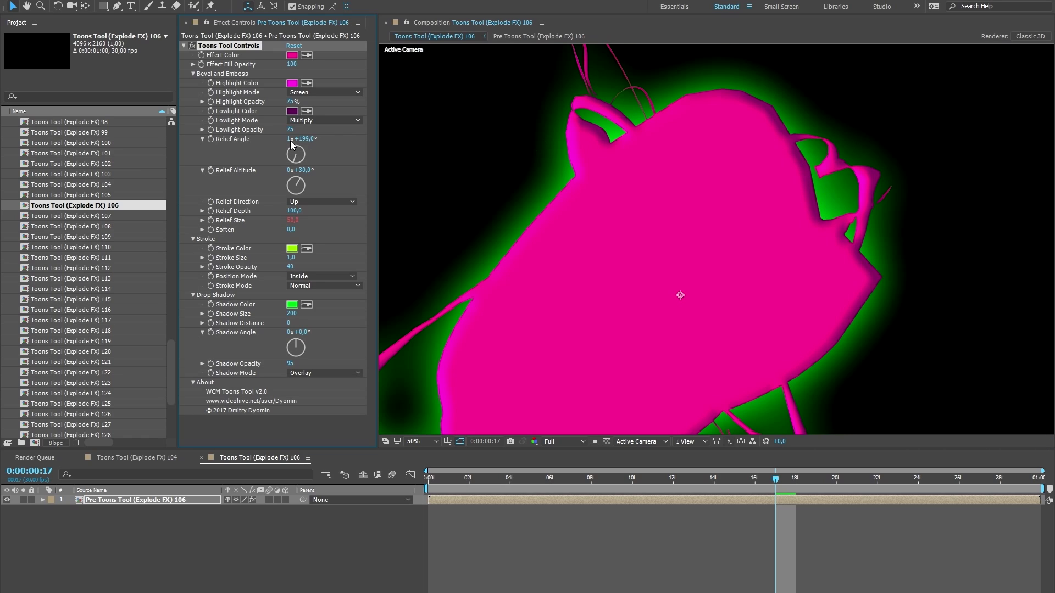
{"action": "left_click", "coordinate": [290, 140]}
{"action": "type", "text": "0"}
{"action": "key", "text": "Return"}
{"action": "type", "text": "0"}
{"action": "key", "text": "Return"}
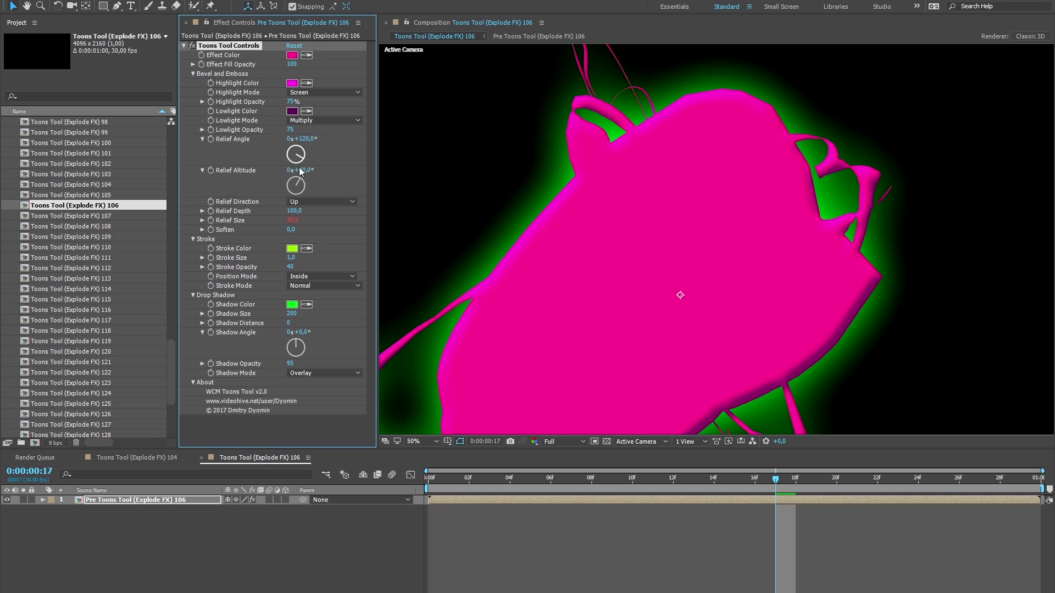
- Try a Relief Altitude of 264° and the Down Relief Direction, returning the altitude to 30° and the direction to Up
{"action": "left_click_drag", "start_coordinate": [299, 193], "coordinate": [275, 187]}
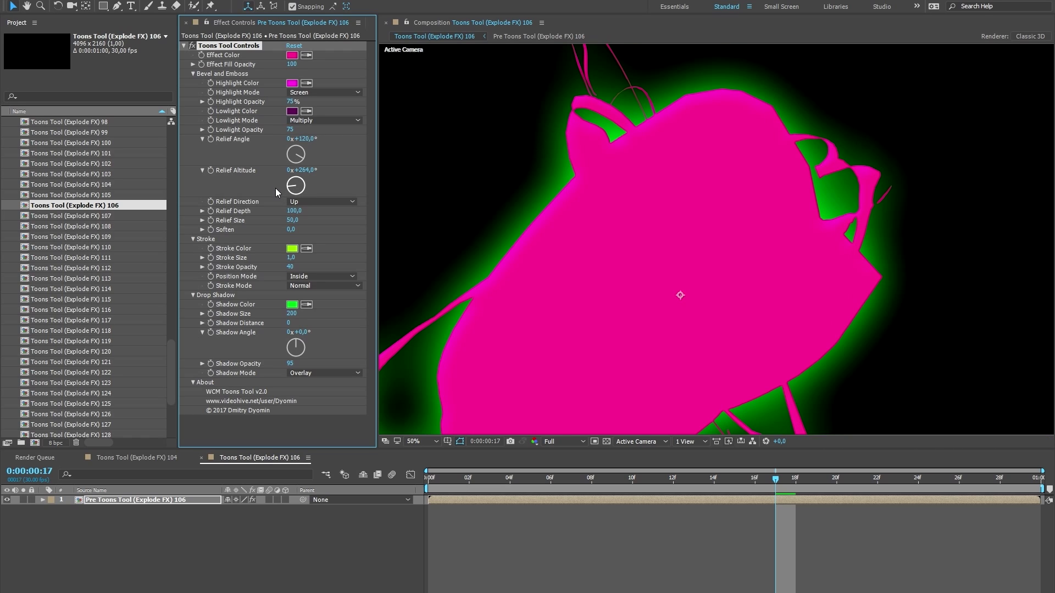
{"action": "key", "text": "ctrl+z"}
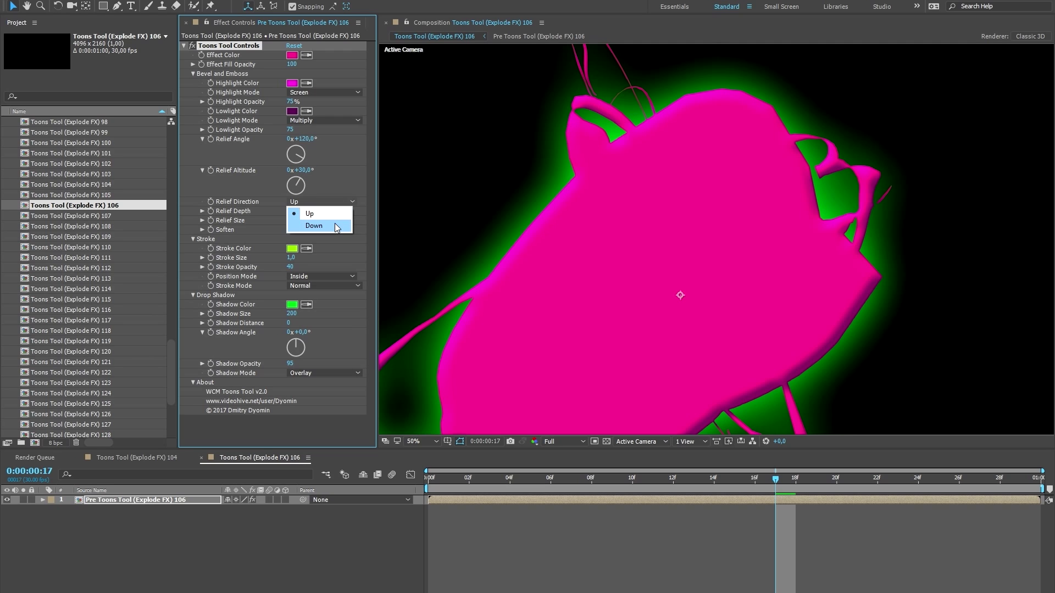
{"action": "left_click", "coordinate": [335, 224]}
{"action": "left_click", "coordinate": [333, 201]}
{"action": "left_click", "coordinate": [334, 213]}
- Try a different Relief Depth on the bevel and restore it to 100
{"action": "scroll", "coordinate": [483, 196], "scroll_direction": "up", "scroll_amount": 1}
{"action": "left_click_drag", "start_coordinate": [519, 193], "coordinate": [727, 399]}
{"action": "mouse_move", "coordinate": [296, 211]}
{"action": "left_mouse_down"}
{"action": "mouse_move", "coordinate": [332, 211]}
{"action": "mouse_move", "coordinate": [281, 212]}
{"action": "mouse_move", "coordinate": [322, 220]}
{"action": "left_mouse_up"}
{"action": "type", "text": "100"}
{"action": "key", "text": "Return"}
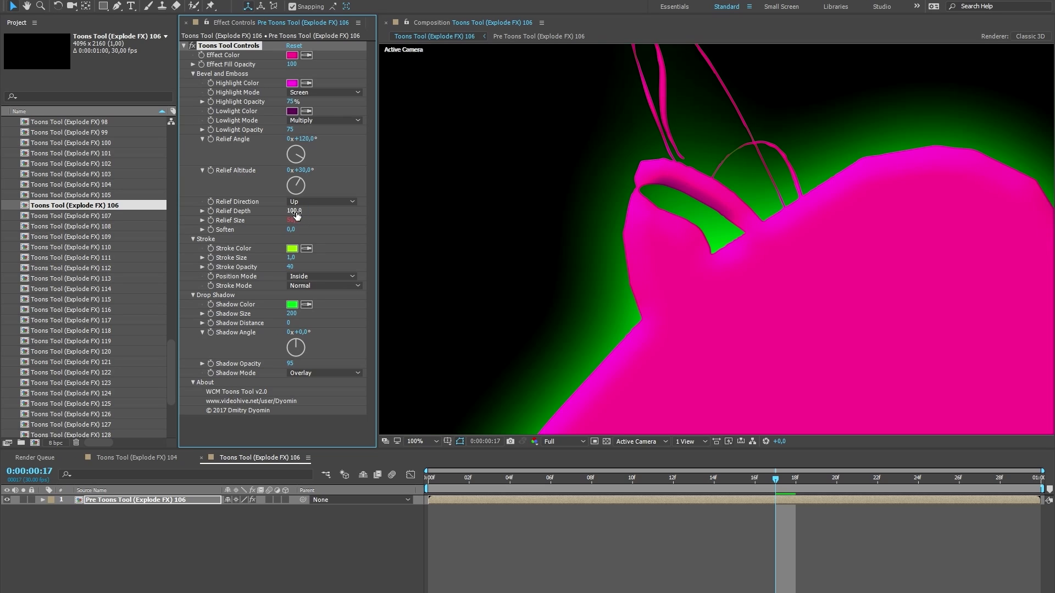
- Try softening the bevel's dark edge with a Soften value of about 16 and restore it to 0
{"action": "scroll", "coordinate": [750, 302], "scroll_direction": "down", "scroll_amount": 1}
{"action": "left_click_drag", "start_coordinate": [751, 302], "coordinate": [577, 125]}
{"action": "scroll", "coordinate": [847, 269], "scroll_direction": "up", "scroll_amount": 1}
{"action": "scroll", "coordinate": [846, 269], "scroll_direction": "up", "scroll_amount": 1}
{"action": "left_click_drag", "start_coordinate": [847, 269], "coordinate": [454, 427]}
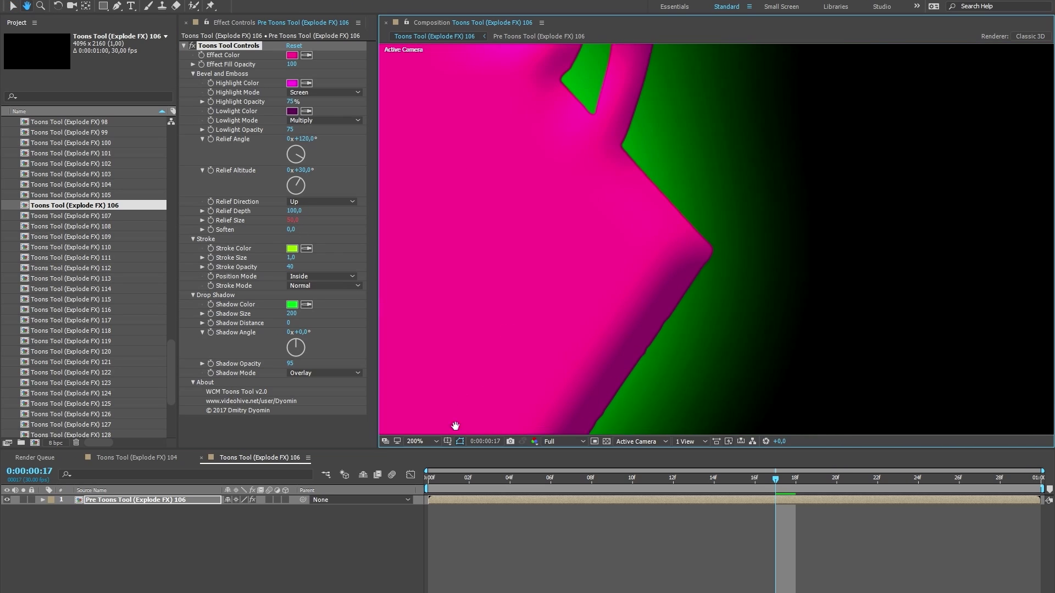
{"action": "left_click_drag", "start_coordinate": [287, 231], "coordinate": [288, 233]}
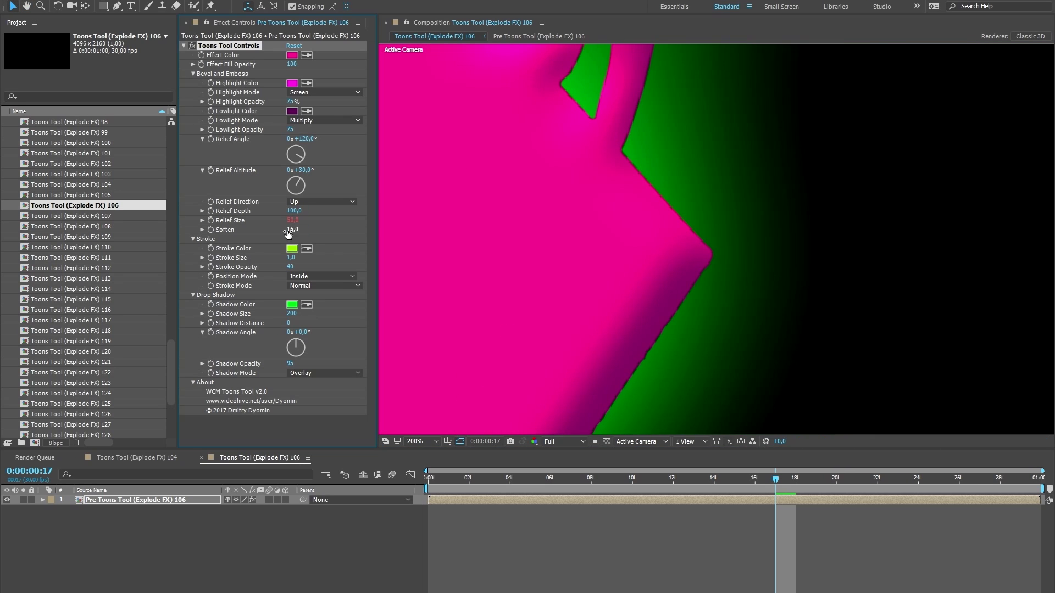
{"action": "scroll", "coordinate": [515, 245], "scroll_direction": "down", "scroll_amount": 6}
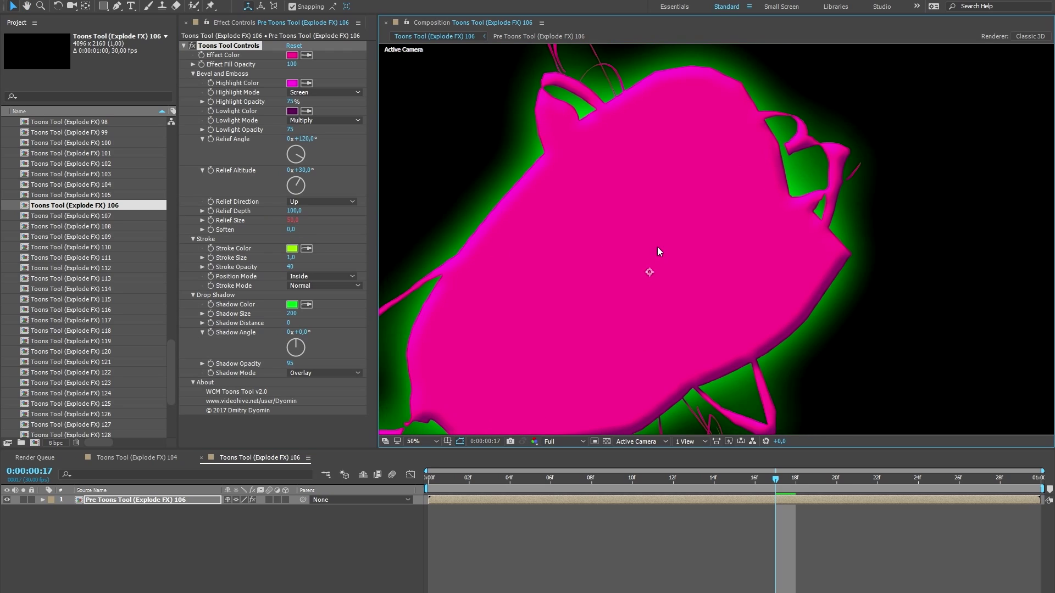
- Set the Stroke Size to 22 and sample the Stroke Color from the pink Effect Color
{"action": "left_click", "coordinate": [207, 241]}
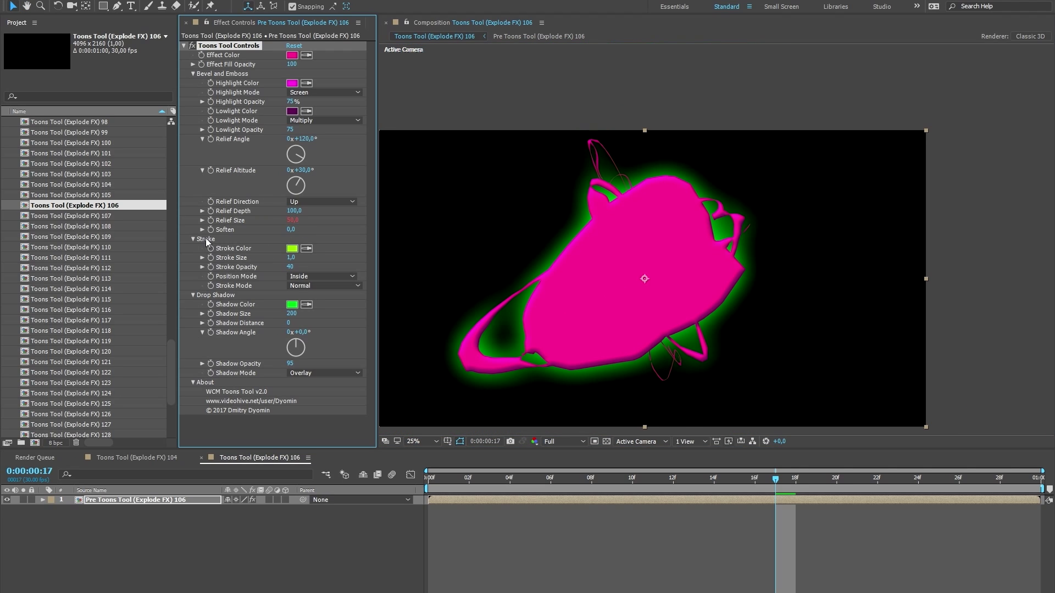
{"action": "left_click_drag", "start_coordinate": [291, 262], "coordinate": [301, 258]}
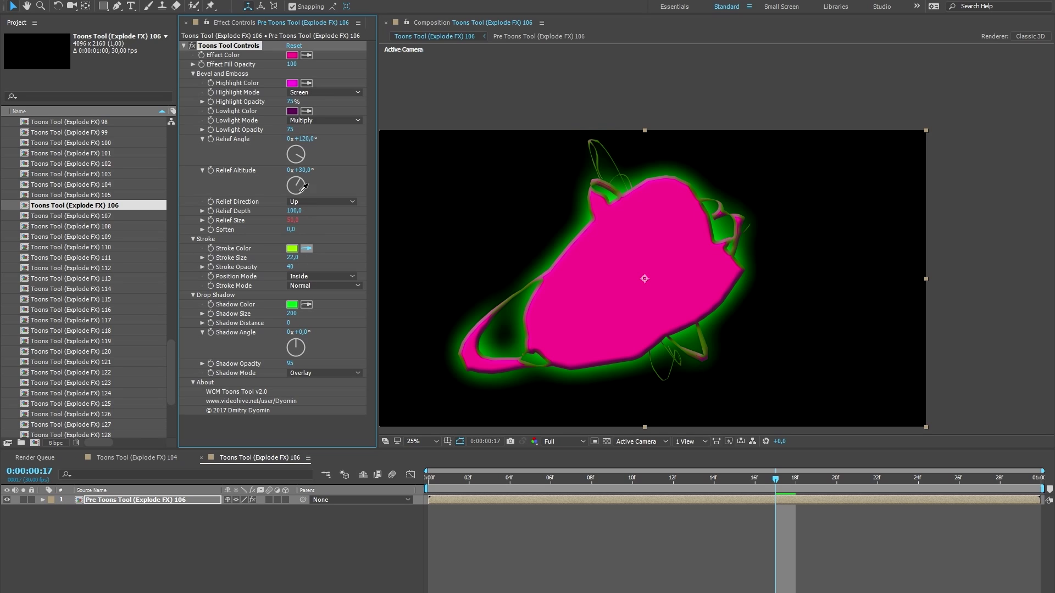
{"action": "left_click", "coordinate": [296, 54]}
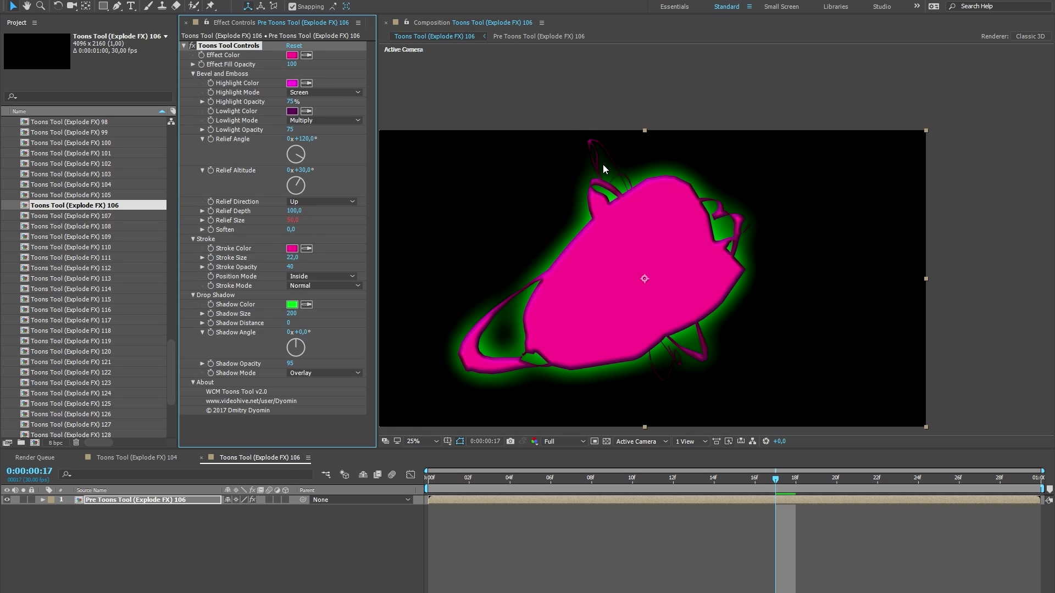
- Set the Stroke Opacity to 100 and the stroke's Position Mode to Outside
{"action": "scroll", "coordinate": [660, 228], "scroll_direction": "up", "scroll_amount": 2}
{"action": "mouse_move", "coordinate": [661, 228]}
{"action": "left_mouse_down"}
{"action": "mouse_move", "coordinate": [753, 159]}
{"action": "mouse_move", "coordinate": [862, 102]}
{"action": "left_mouse_up"}
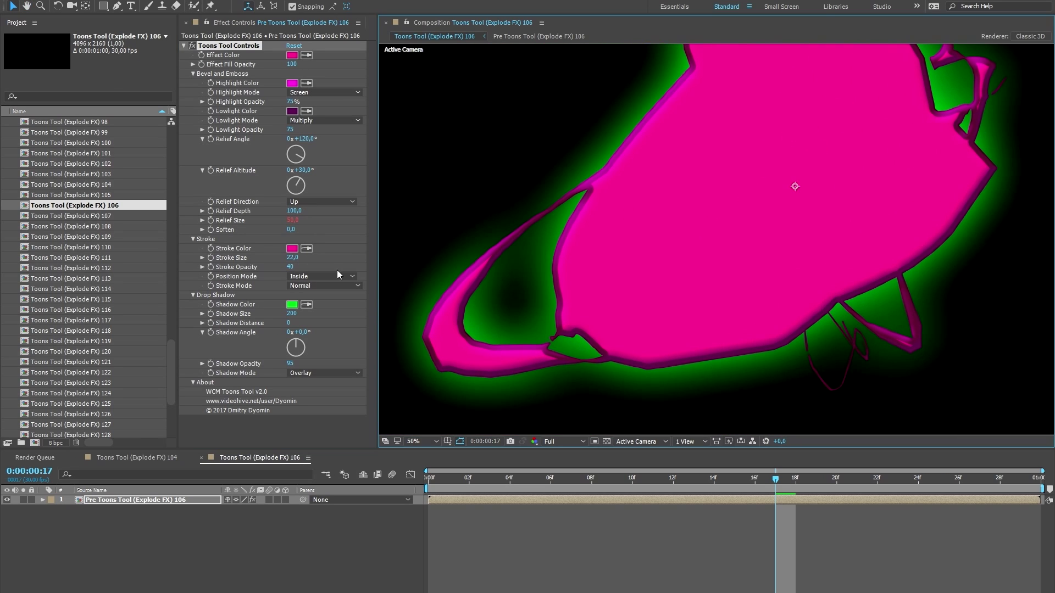
{"action": "left_click_drag", "start_coordinate": [295, 262], "coordinate": [361, 263]}
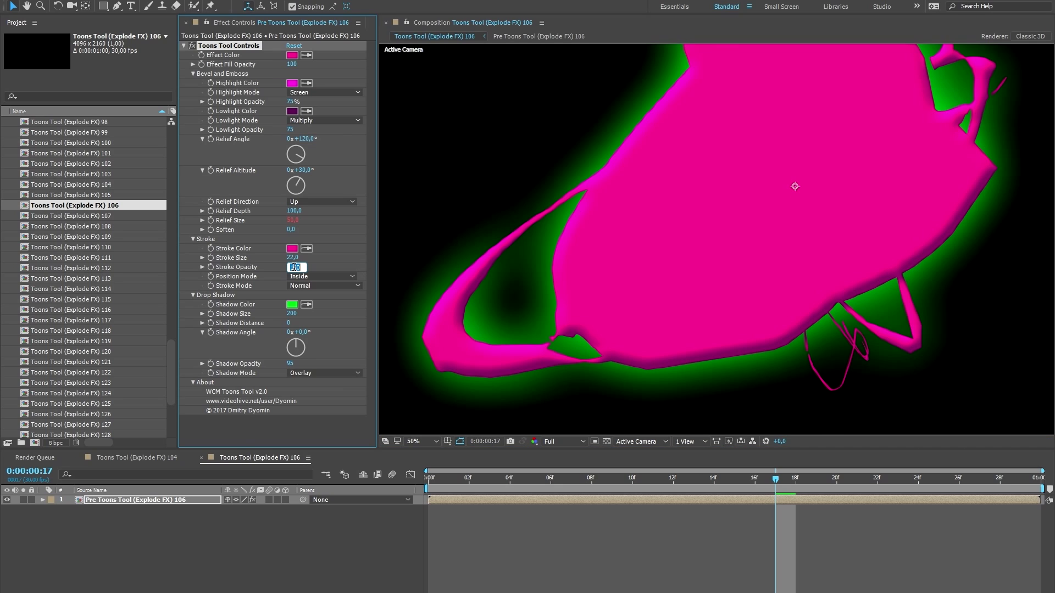
{"action": "left_click", "coordinate": [322, 276]}
{"action": "left_click", "coordinate": [325, 288]}
- Set the Stroke Color to black
{"action": "left_click", "coordinate": [291, 248]}
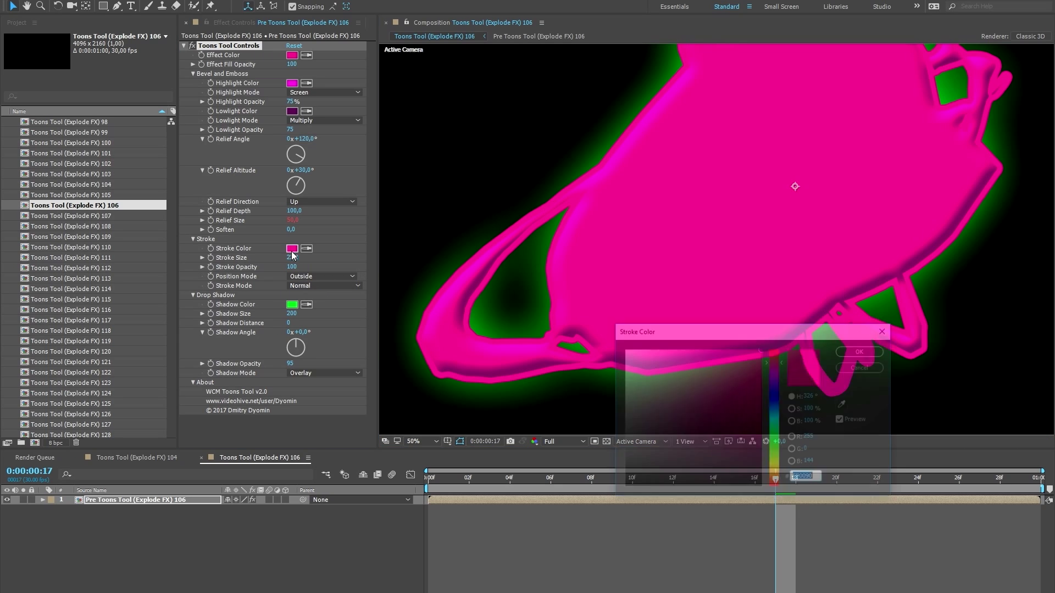
{"action": "left_click_drag", "start_coordinate": [627, 483], "coordinate": [615, 496]}
{"action": "key", "text": "Return"}
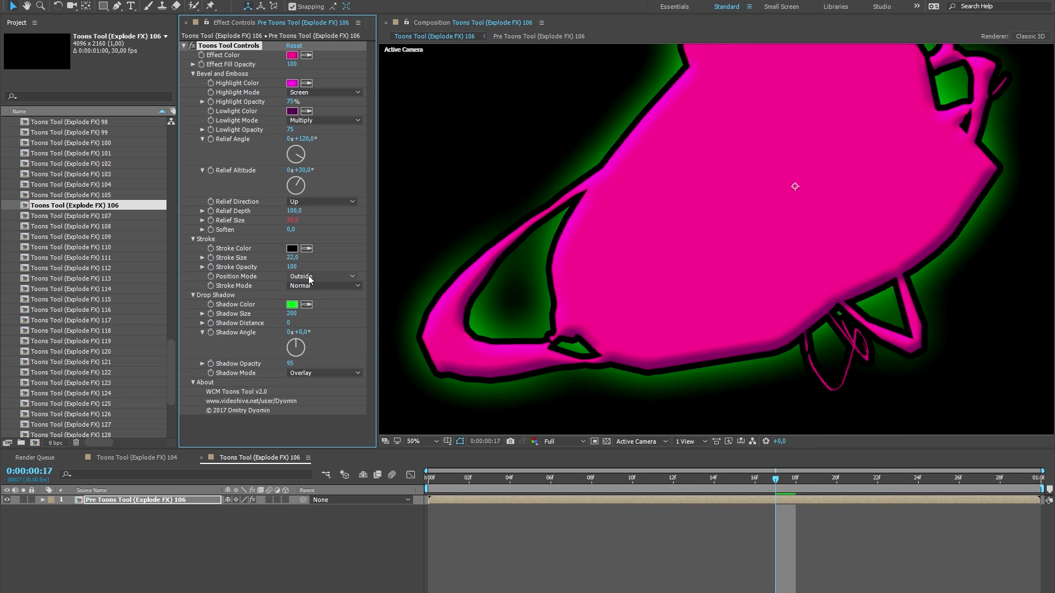
- Try other Position Mode options for the stroke, including Center, and restore it to Outside
{"action": "left_click", "coordinate": [308, 280]}
{"action": "left_click", "coordinate": [311, 299]}
{"action": "left_click", "coordinate": [324, 276]}
{"action": "left_click", "coordinate": [323, 311]}
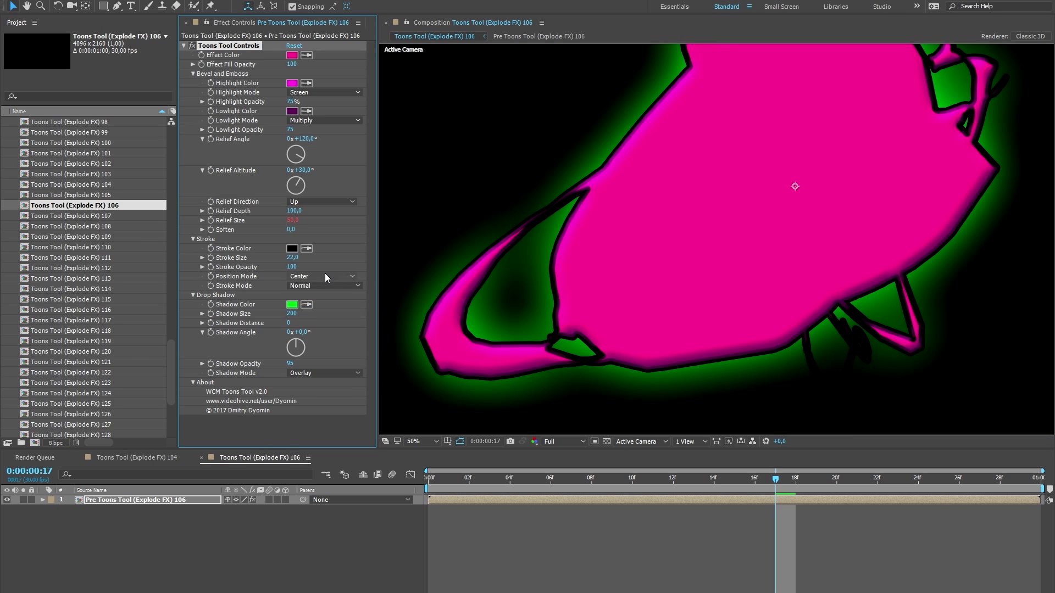
{"action": "left_click", "coordinate": [325, 277]}
{"action": "left_click", "coordinate": [322, 284]}
- Set the Stroke Size to 1 and the Stroke Opacity to 40, previewing the animation
{"action": "scroll", "coordinate": [650, 277], "scroll_direction": "down", "scroll_amount": 2}
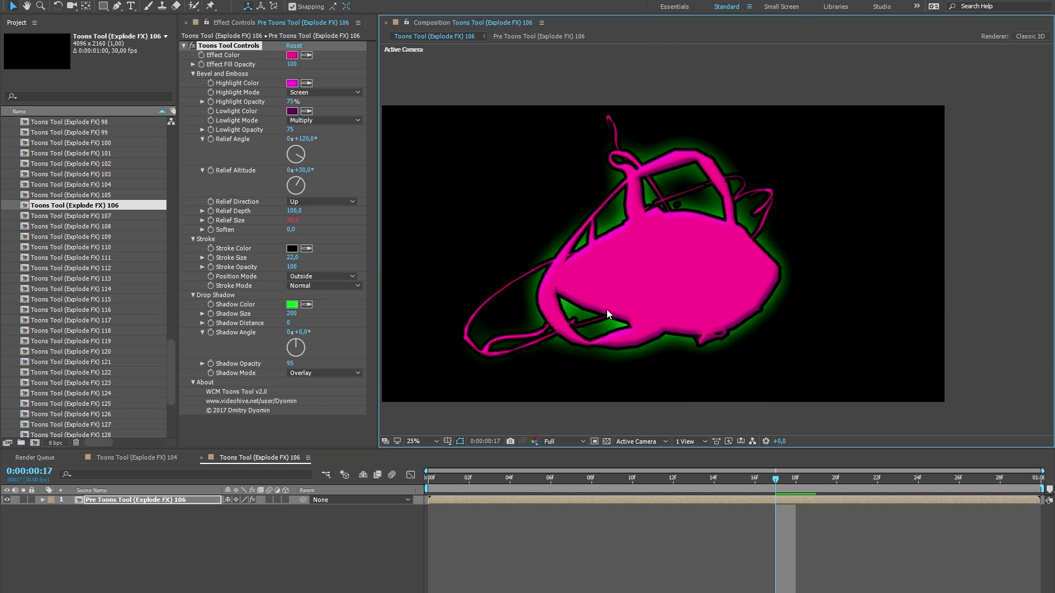
{"action": "key", "text": "space"}
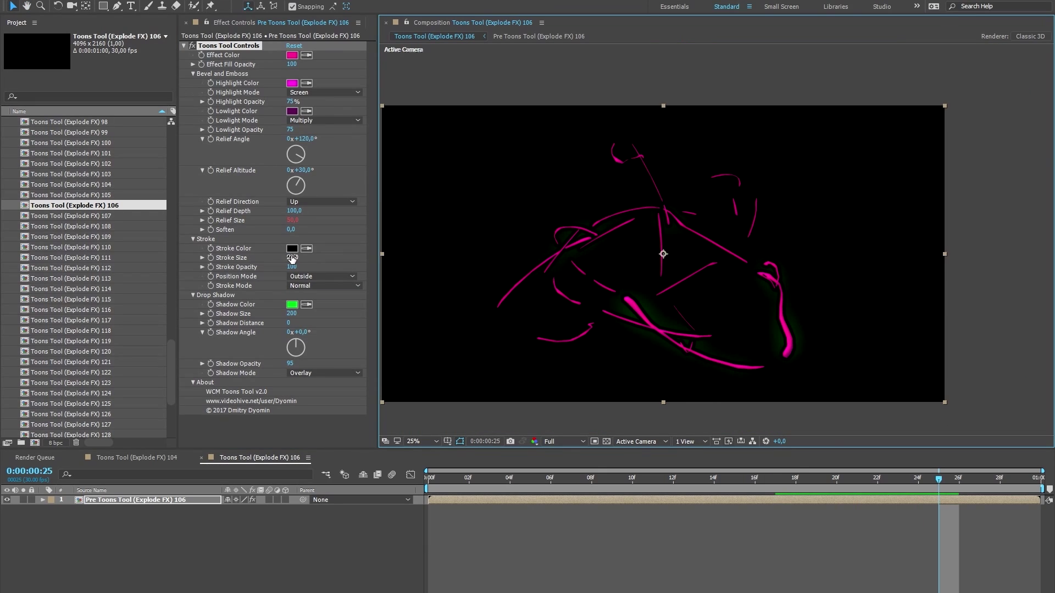
{"action": "left_click", "coordinate": [292, 258]}
{"action": "type", "text": "1"}
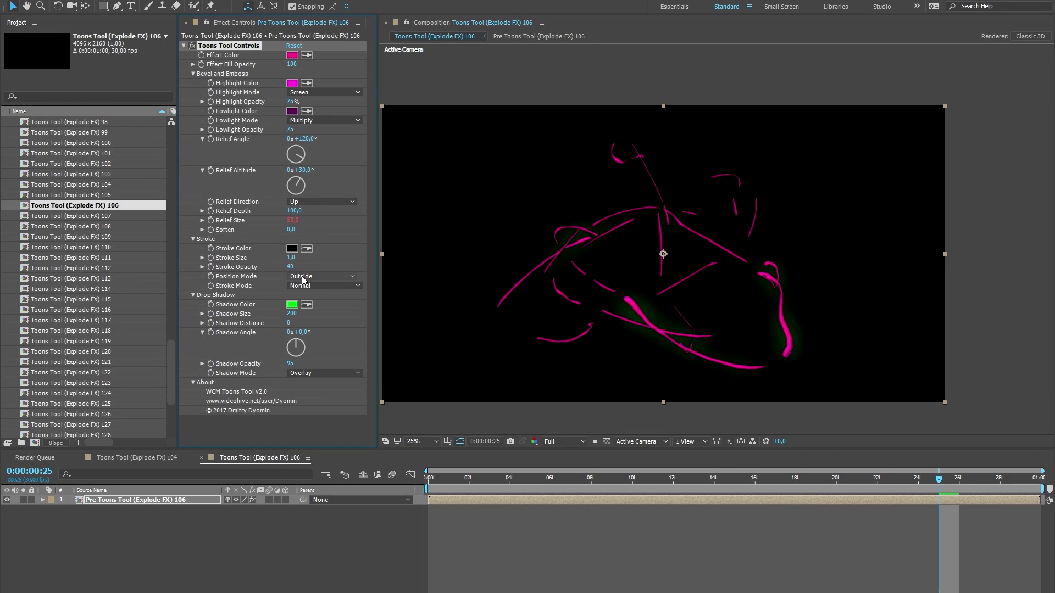
{"action": "key", "text": "space"}
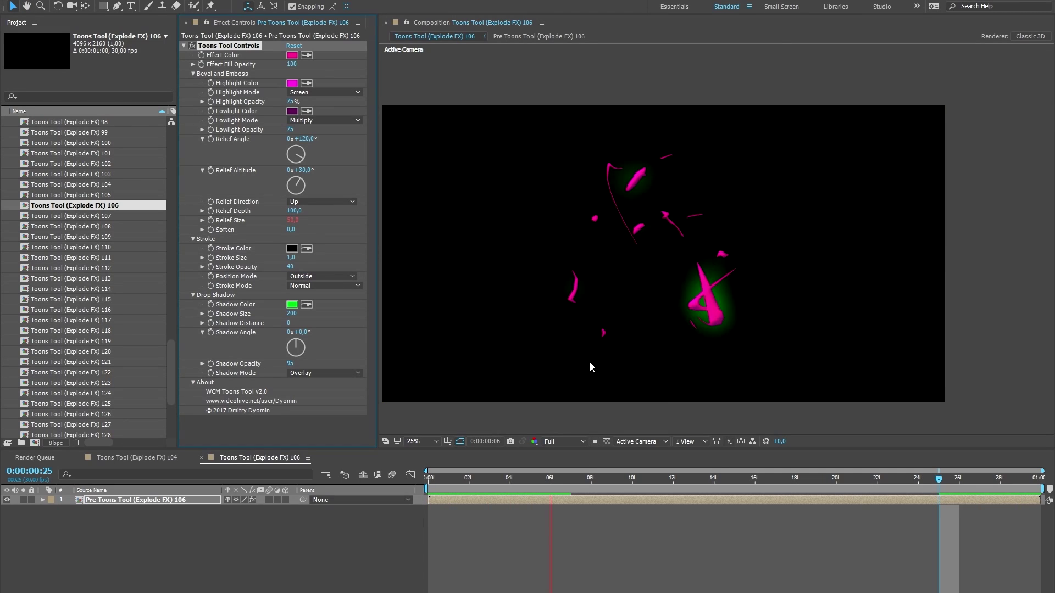
{"action": "key", "text": "space"}
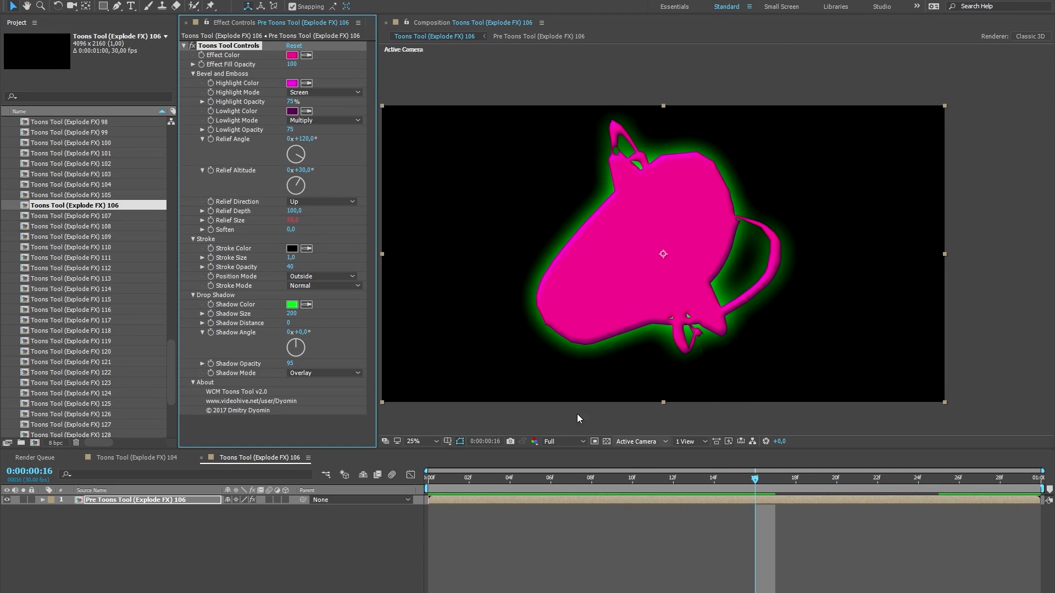
- Change the drop shadow's Shadow Color to a deep pink and preview the animation up to frame 16
{"action": "left_click", "coordinate": [292, 306]}
{"action": "left_click", "coordinate": [775, 374]}
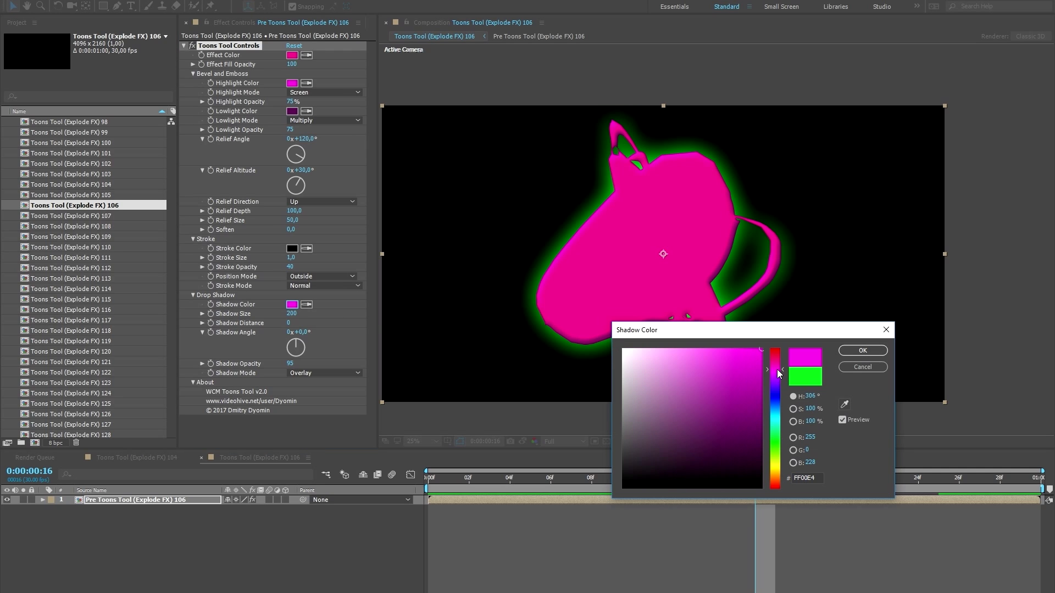
{"action": "mouse_move", "coordinate": [773, 369]}
{"action": "left_mouse_down"}
{"action": "mouse_move", "coordinate": [751, 442]}
{"action": "mouse_move", "coordinate": [758, 371]}
{"action": "left_mouse_up"}
{"action": "left_click", "coordinate": [848, 350]}
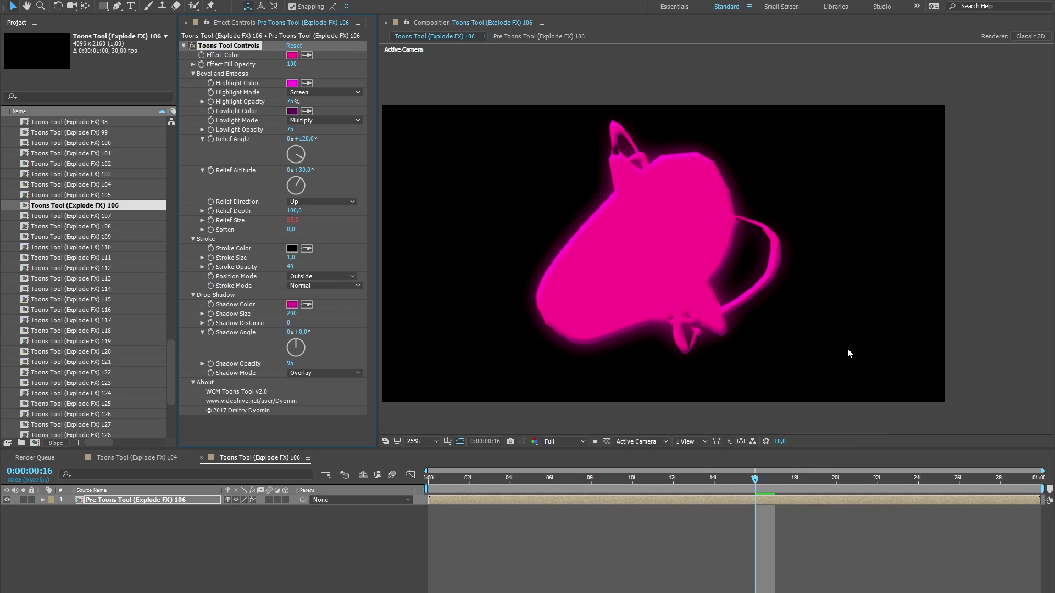
{"action": "key", "text": "space"}
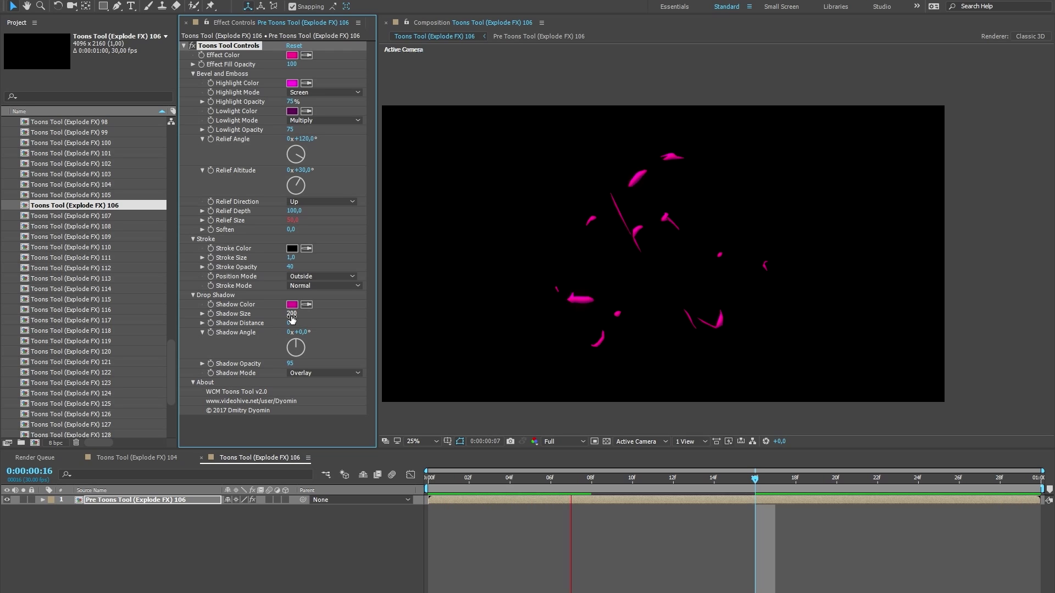
{"action": "left_click_drag", "start_coordinate": [1030, 479], "coordinate": [763, 481]}
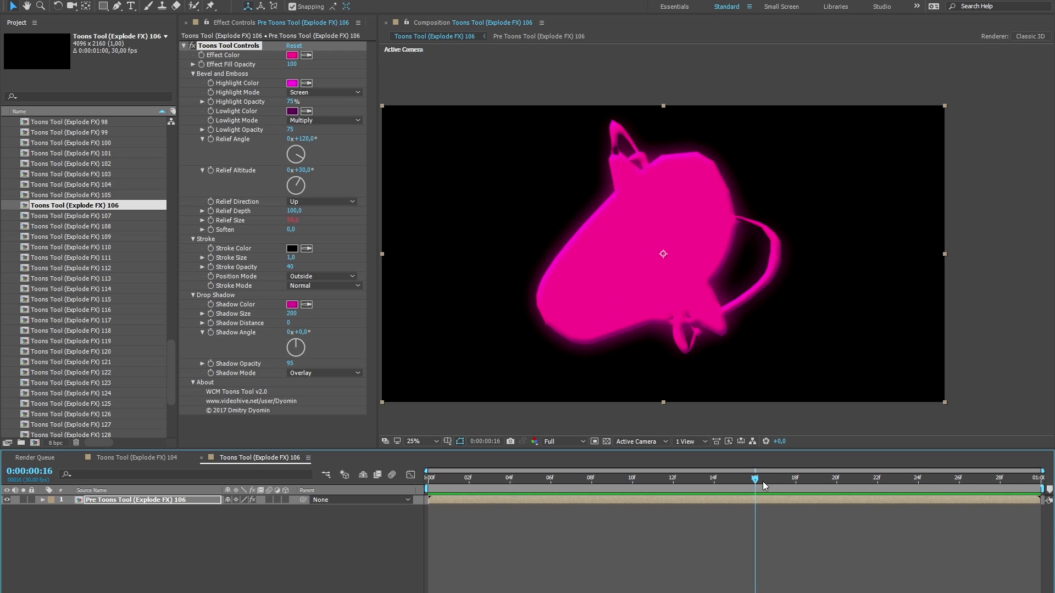
- Try a Shadow Size of 0 on the drop shadow and restore it to 200
{"action": "scroll", "coordinate": [718, 240], "scroll_direction": "up", "scroll_amount": 3}
{"action": "left_click_drag", "start_coordinate": [844, 218], "coordinate": [788, 156]}
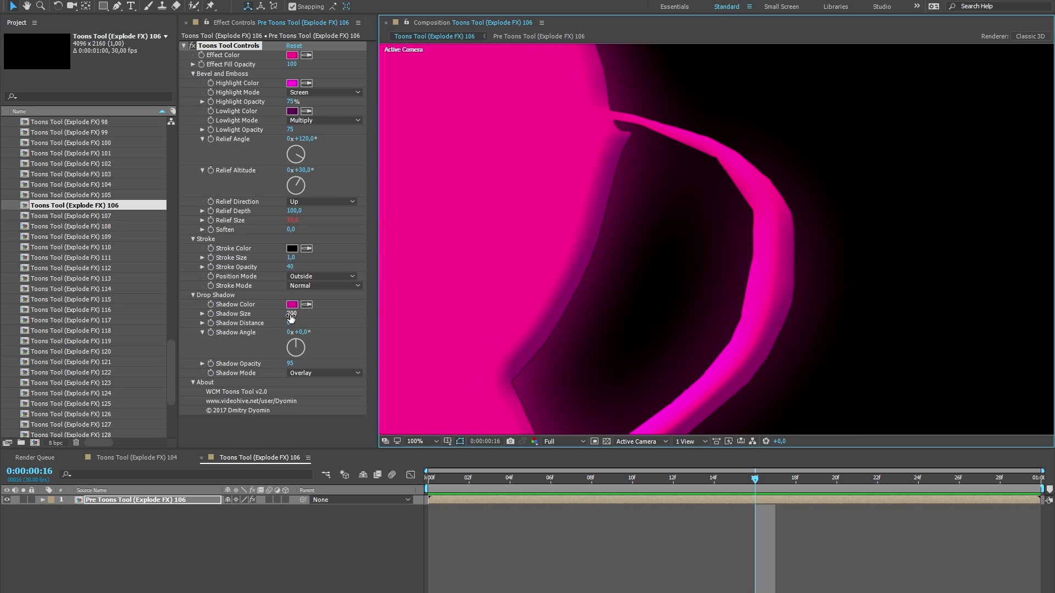
{"action": "left_click_drag", "start_coordinate": [290, 315], "coordinate": [440, 314]}
{"action": "left_click", "coordinate": [291, 314]}
{"action": "type", "text": "0"}
{"action": "key", "text": "Return"}
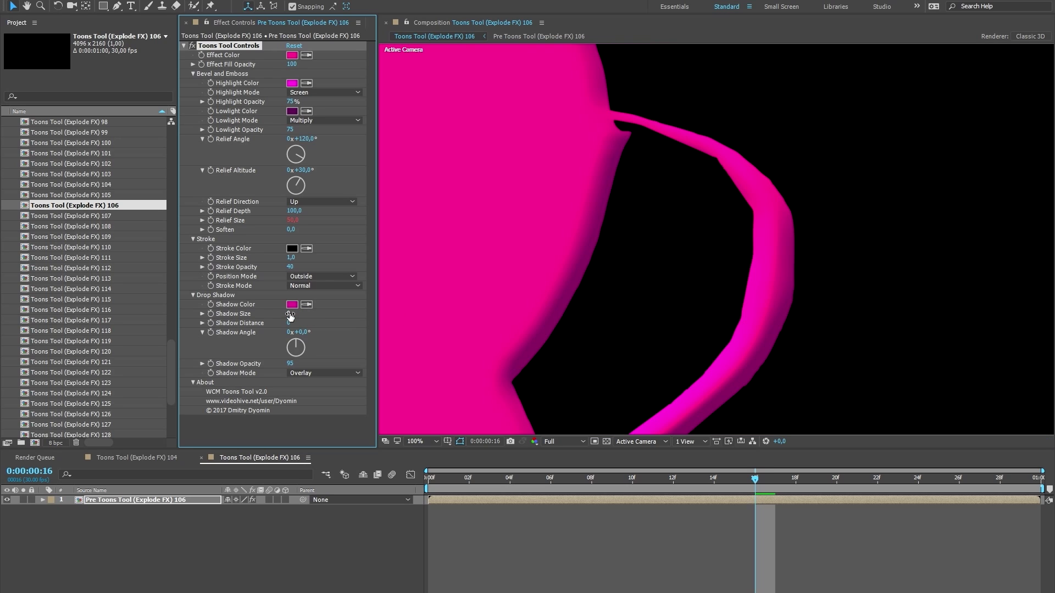
{"action": "scroll", "coordinate": [512, 284], "scroll_direction": "down", "scroll_amount": 1}
{"action": "left_click_drag", "start_coordinate": [565, 279], "coordinate": [853, 263]}
{"action": "left_click", "coordinate": [291, 313]}
{"action": "type", "text": "100"}
{"action": "key", "text": "Return"}
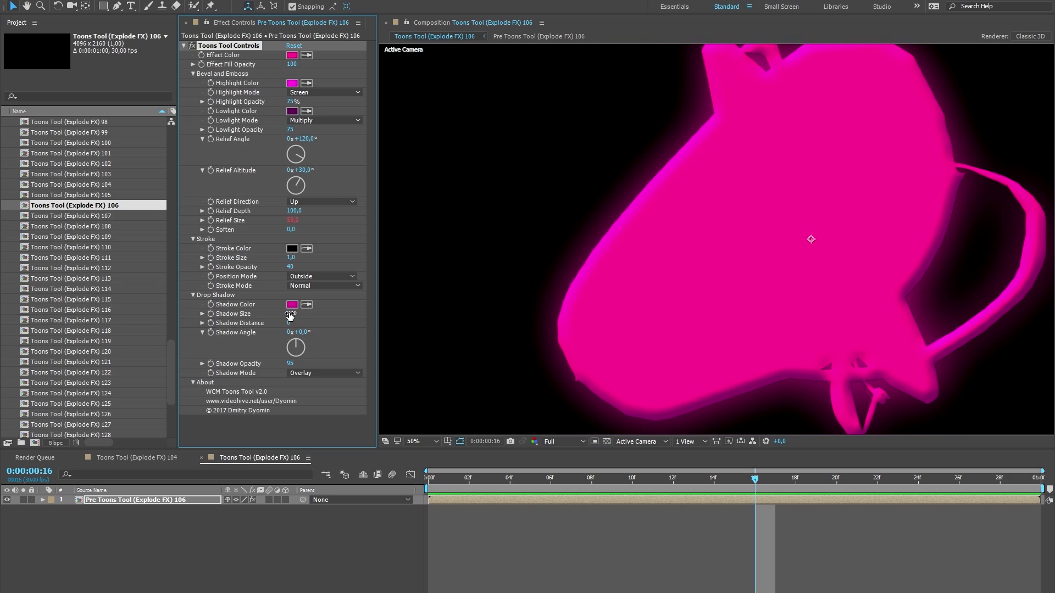
- Offset the drop shadow with a Shadow Distance of 359 and a Shadow Angle of 104°
{"action": "left_click_drag", "start_coordinate": [294, 320], "coordinate": [539, 299]}
{"action": "scroll", "coordinate": [582, 292], "scroll_direction": "down", "scroll_amount": 2}
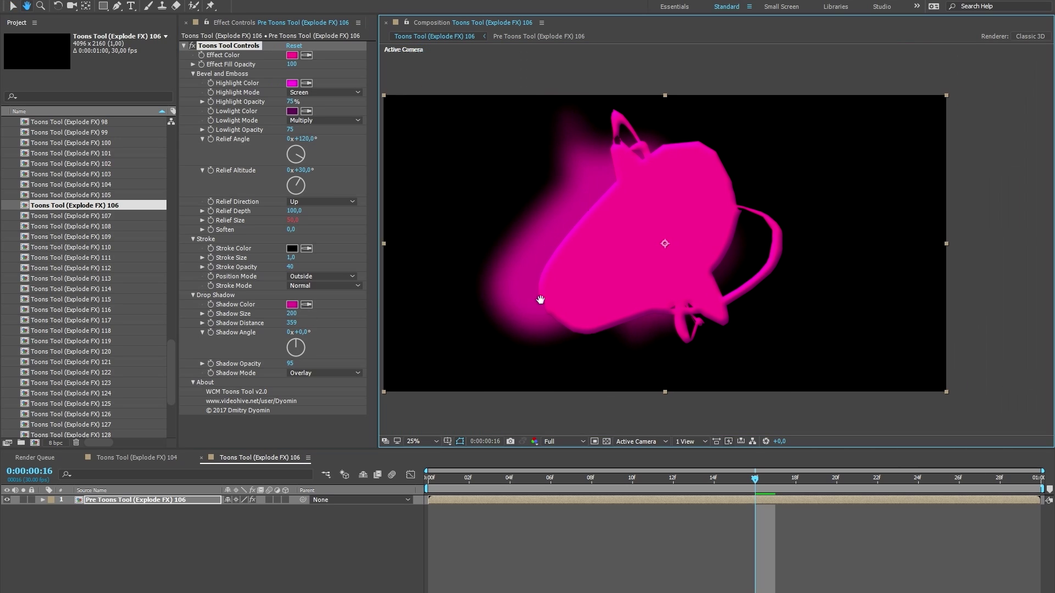
{"action": "left_click_drag", "start_coordinate": [295, 331], "coordinate": [356, 363]}
- Try a lower Shadow Opacity of about 34 and restore it to 95
{"action": "left_click", "coordinate": [292, 363]}
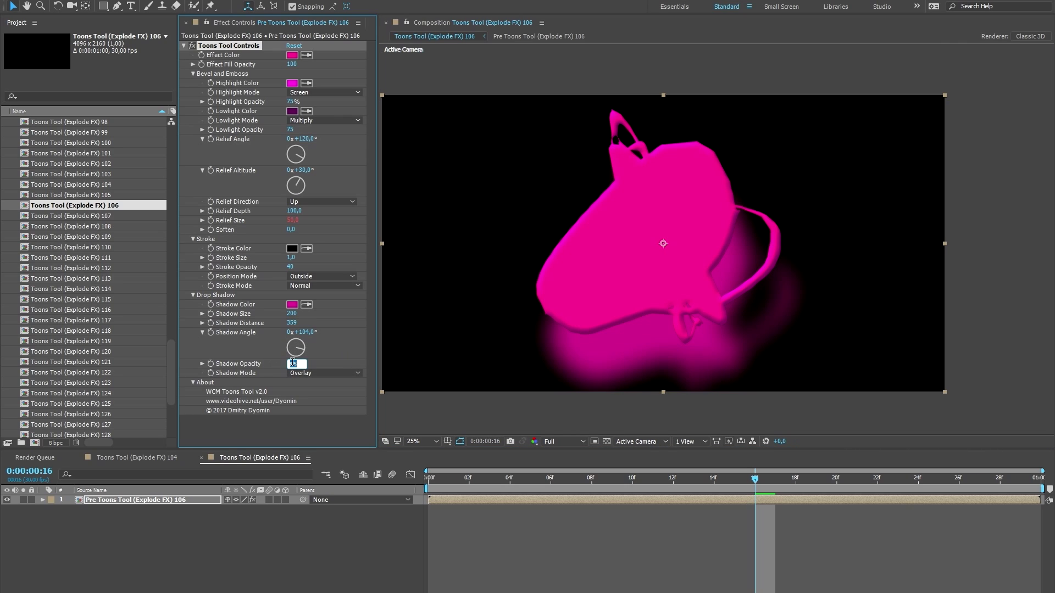
{"action": "left_click_drag", "start_coordinate": [292, 361], "coordinate": [484, 368]}
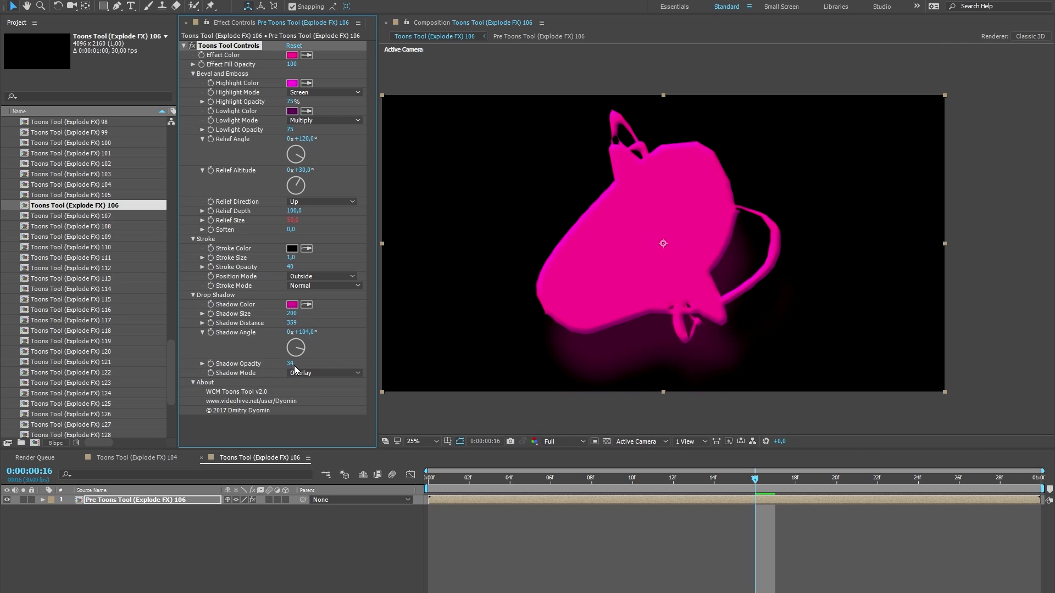
{"action": "type", "text": "95"}
{"action": "key", "text": "Return"}
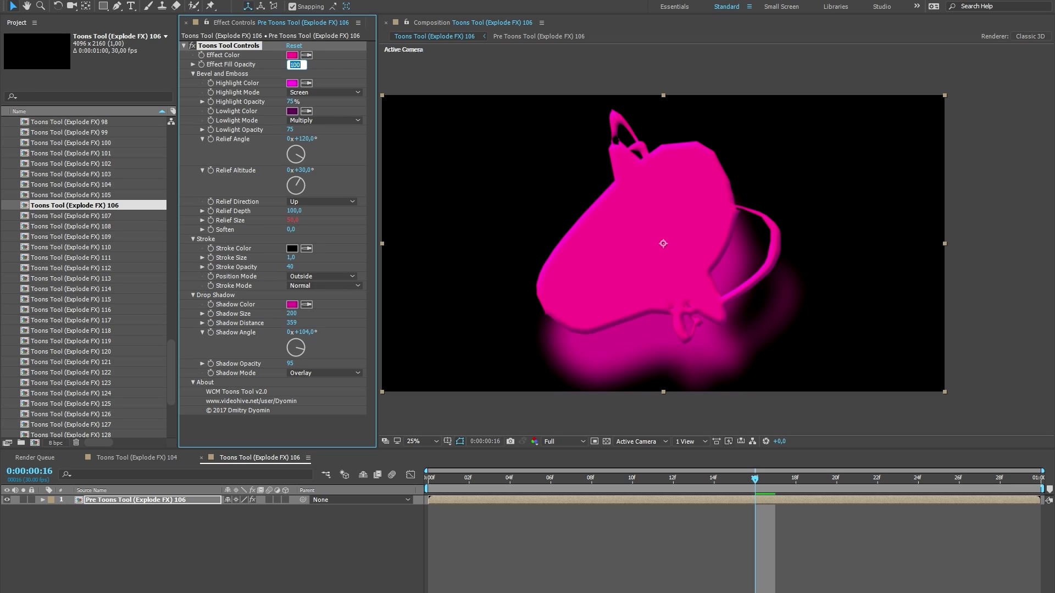
- Try an Effect Fill Opacity of 0, preview the animation, and restore the fill to 100
{"action": "type", "text": "0"}
{"action": "key", "text": "Return"}
{"action": "key", "text": "space"}
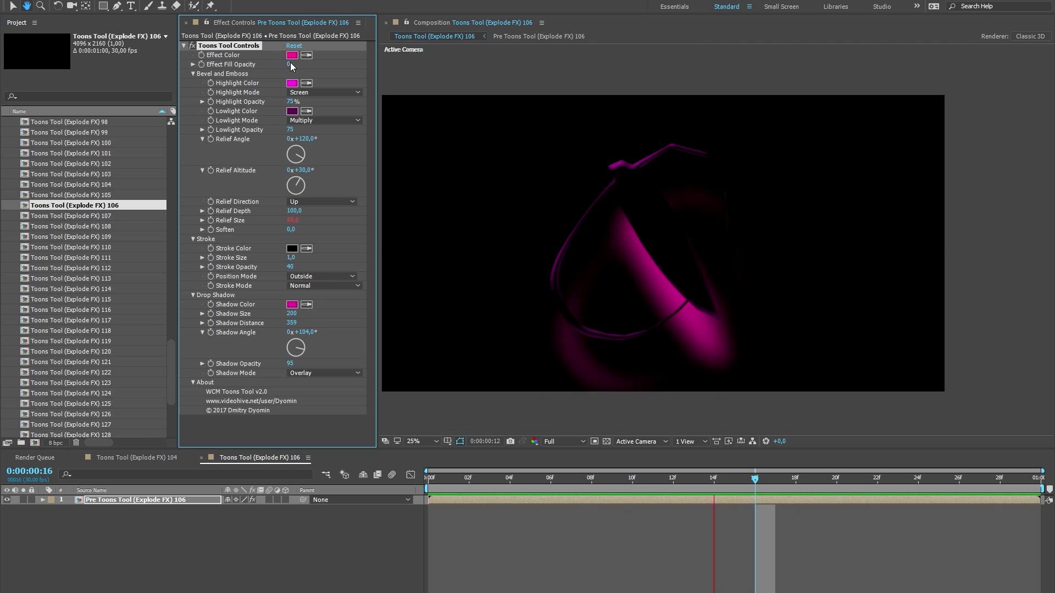
{"action": "left_click_drag", "start_coordinate": [290, 62], "coordinate": [469, 61]}
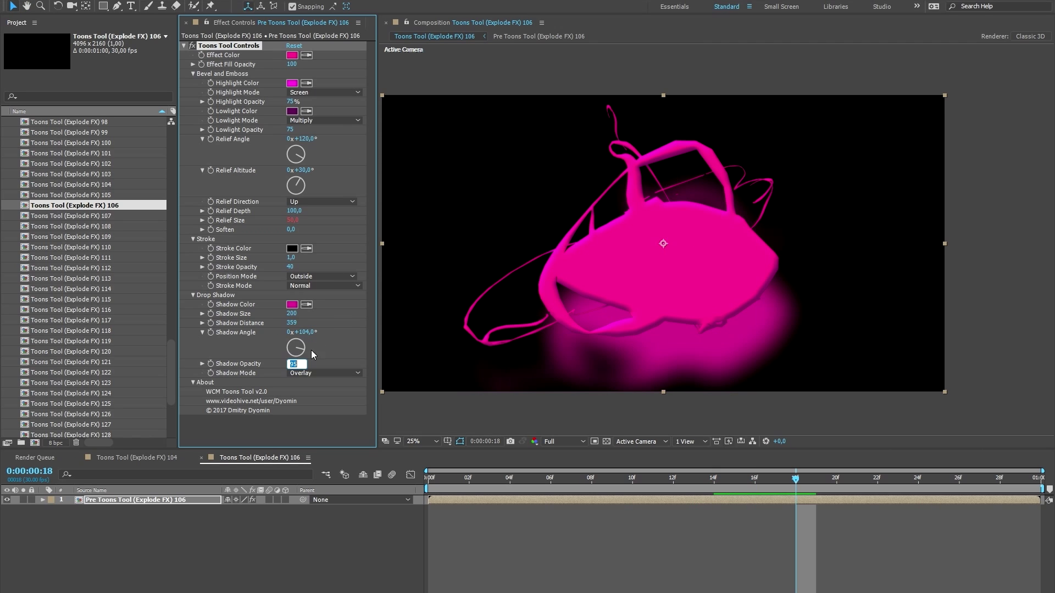
- Set the Shadow Opacity, Highlight Opacity and Lowlight Opacity to 0
{"action": "key", "text": "Return"}
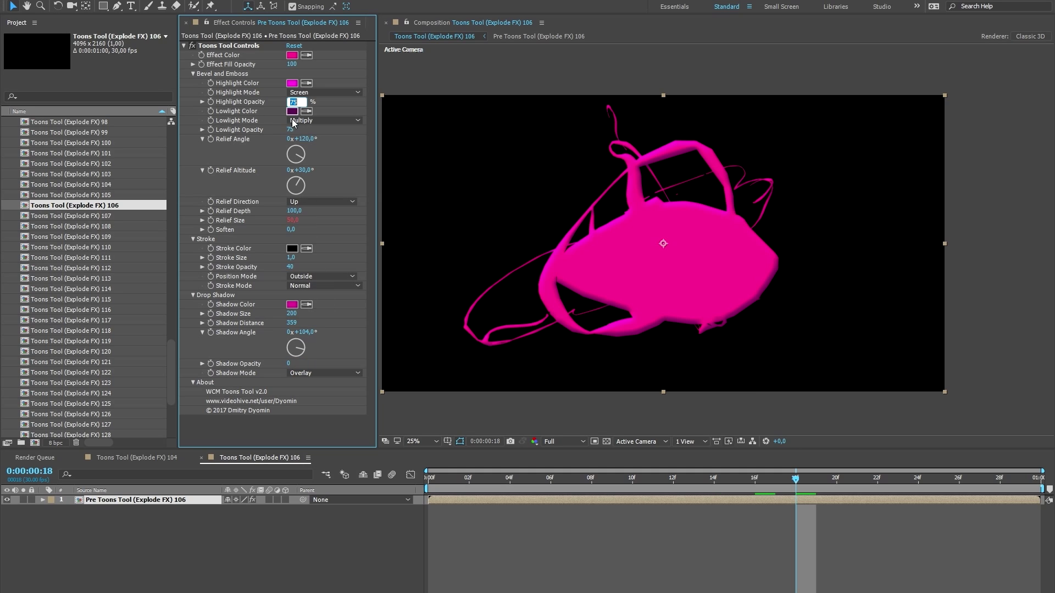
{"action": "type", "text": "0"}
{"action": "key", "text": "Tab"}
- Set the Effect Fill Opacity to 0 and show the composition on the transparency grid
{"action": "type", "text": "0"}
{"action": "left_click", "coordinate": [596, 443]}
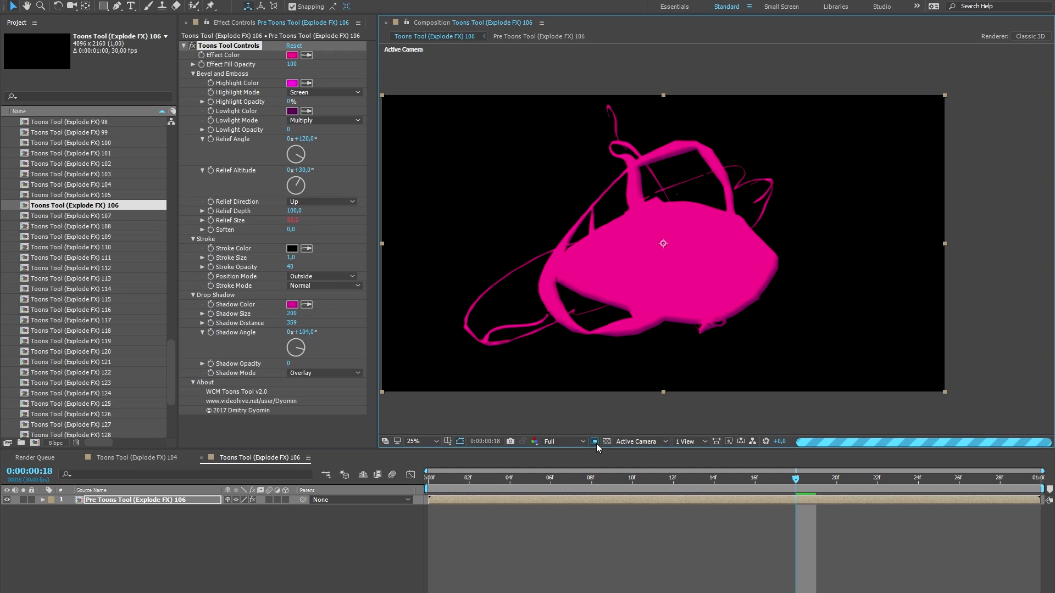
{"action": "left_click_drag", "start_coordinate": [624, 484], "coordinate": [612, 481]}
{"action": "left_click", "coordinate": [289, 64]}
{"action": "type", "text": "0"}
{"action": "key", "text": "Return"}
{"action": "left_click", "coordinate": [607, 442]}
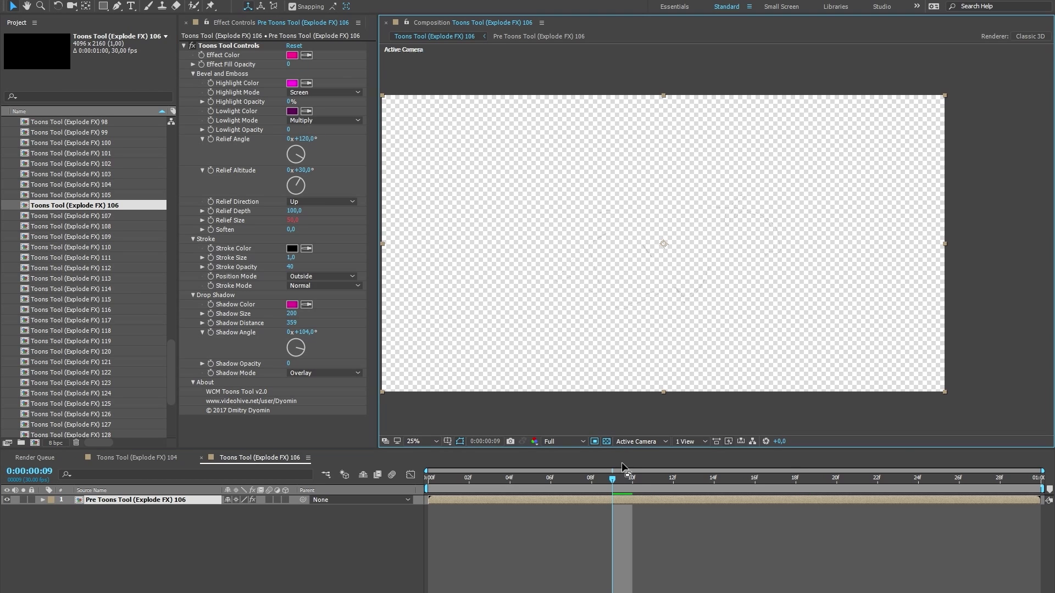
- At frame 12, try Stroke Sizes of 10 and 20, set the Stroke Opacity to 100, and preview the outline animation
{"action": "left_click_drag", "start_coordinate": [618, 488], "coordinate": [680, 489]}
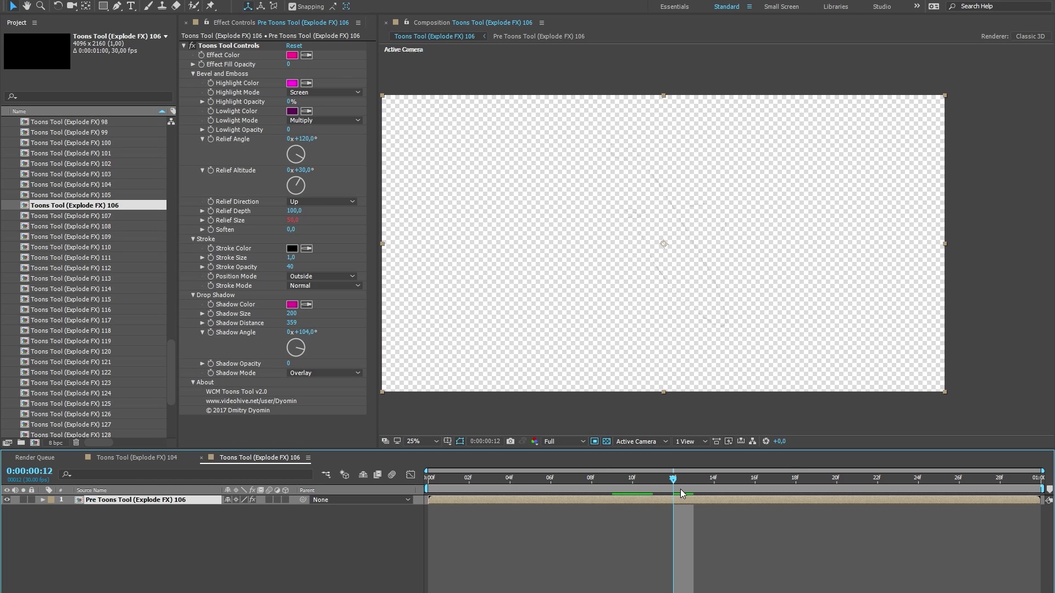
{"action": "left_click", "coordinate": [290, 258]}
{"action": "type", "text": "10"}
{"action": "key", "text": "Return"}
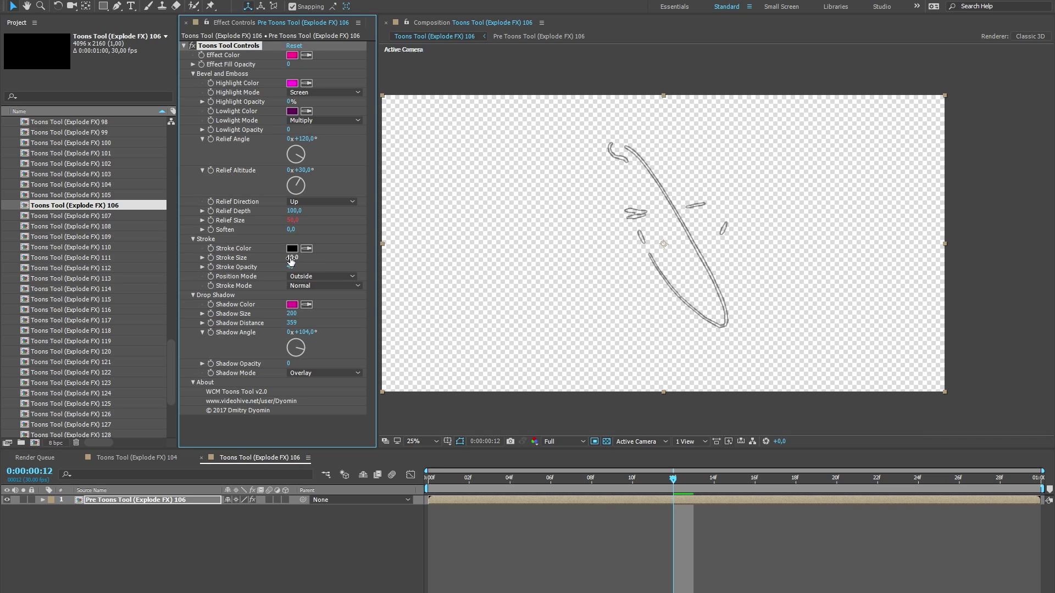
{"action": "type", "text": "20"}
{"action": "key", "text": "Return"}
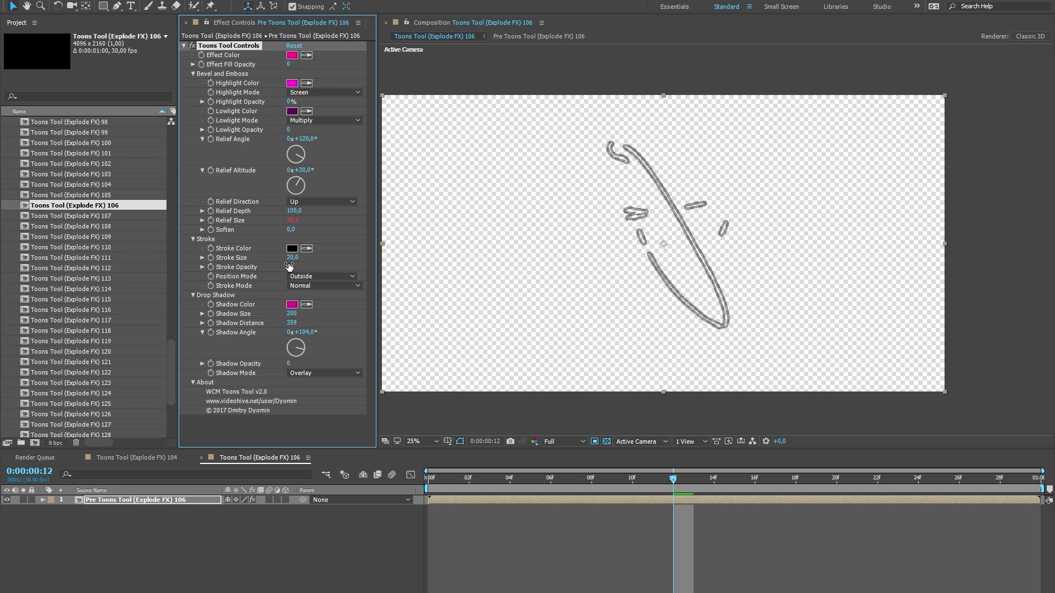
{"action": "key", "text": "space"}
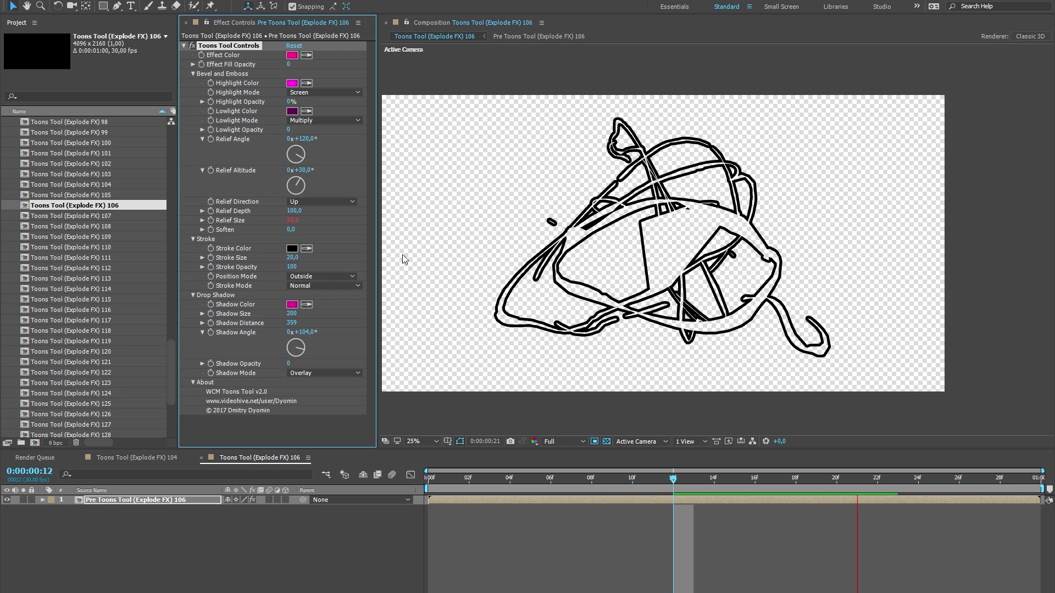
- Set the Stroke Size to 10 and preview the thinner outline animation
{"action": "left_click", "coordinate": [293, 258]}
{"action": "type", "text": "10"}
{"action": "key", "text": "Return"}
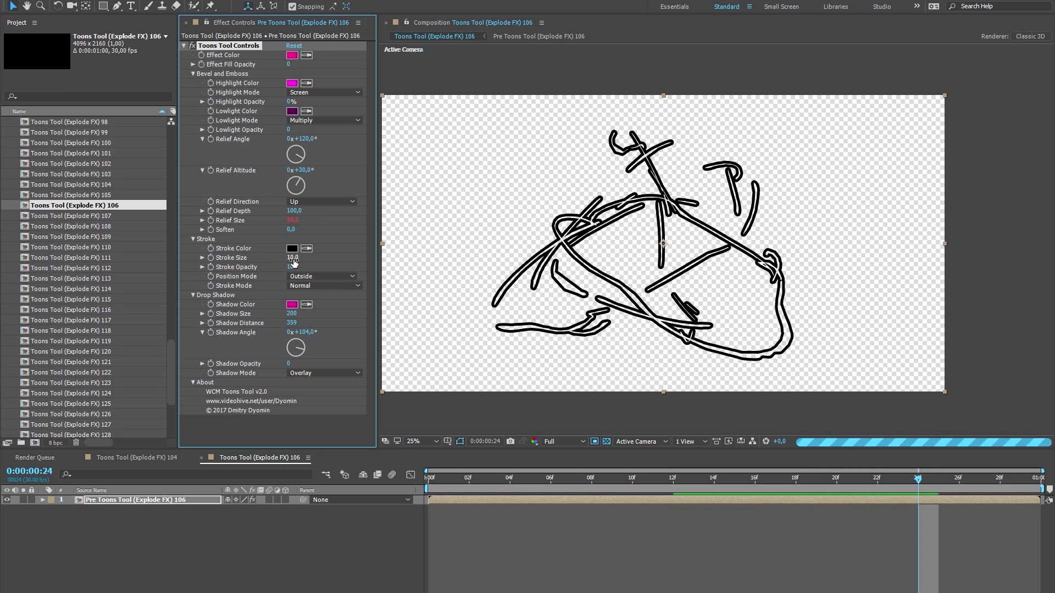
{"action": "key", "text": "space"}
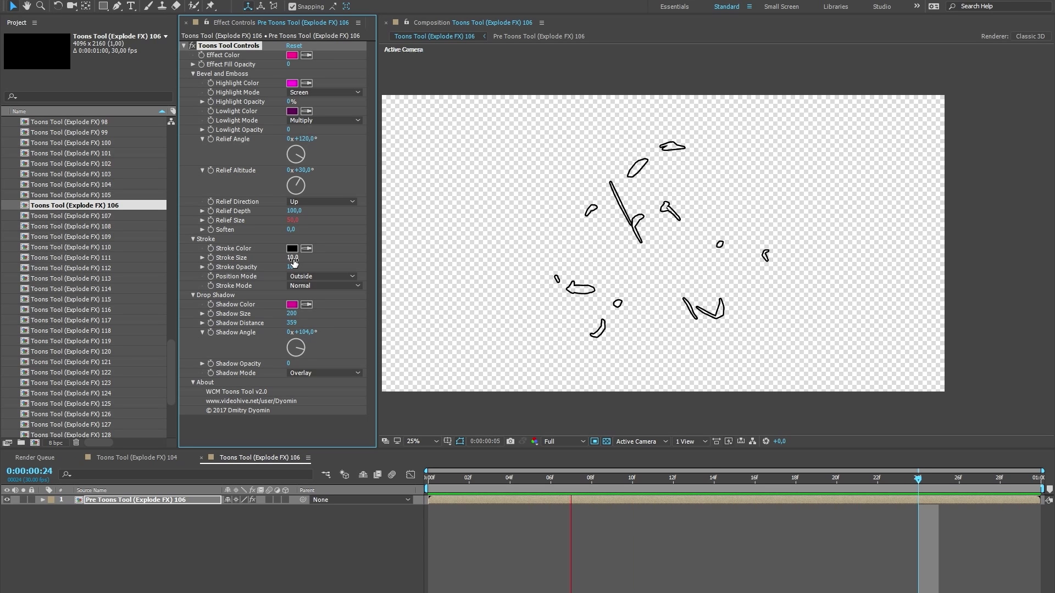
- Turn off the transparency grid and sample the Stroke Color from the pink Shadow Color
{"action": "left_click", "coordinate": [607, 440]}
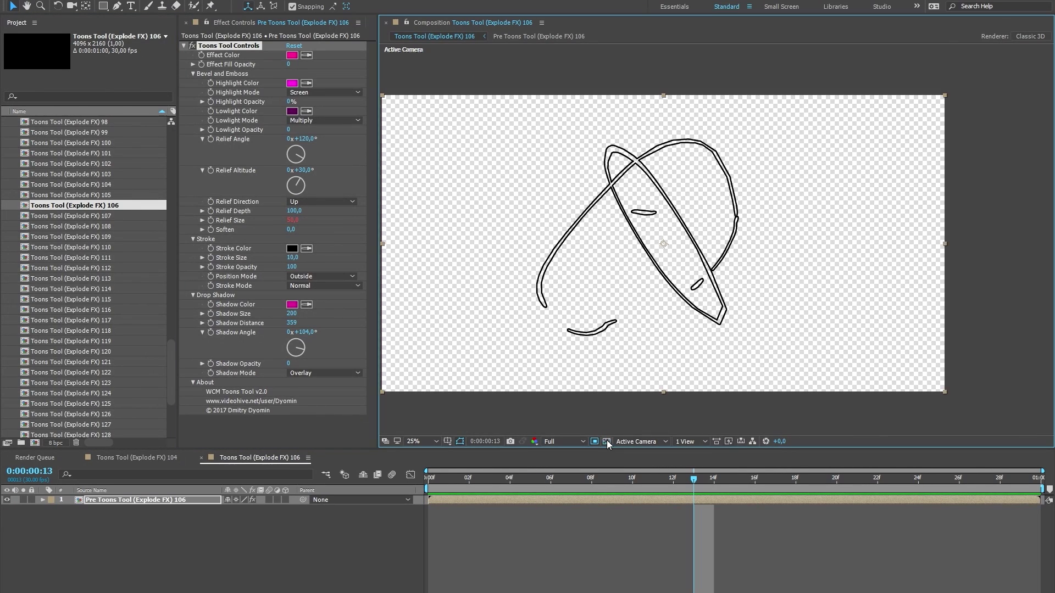
{"action": "left_click", "coordinate": [306, 248]}
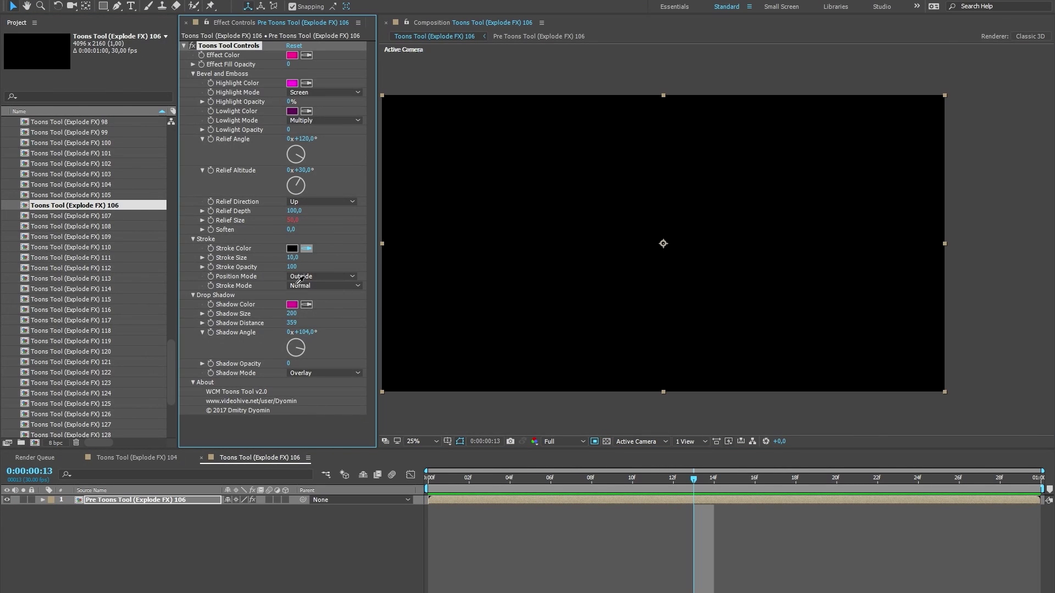
{"action": "left_click", "coordinate": [293, 309]}
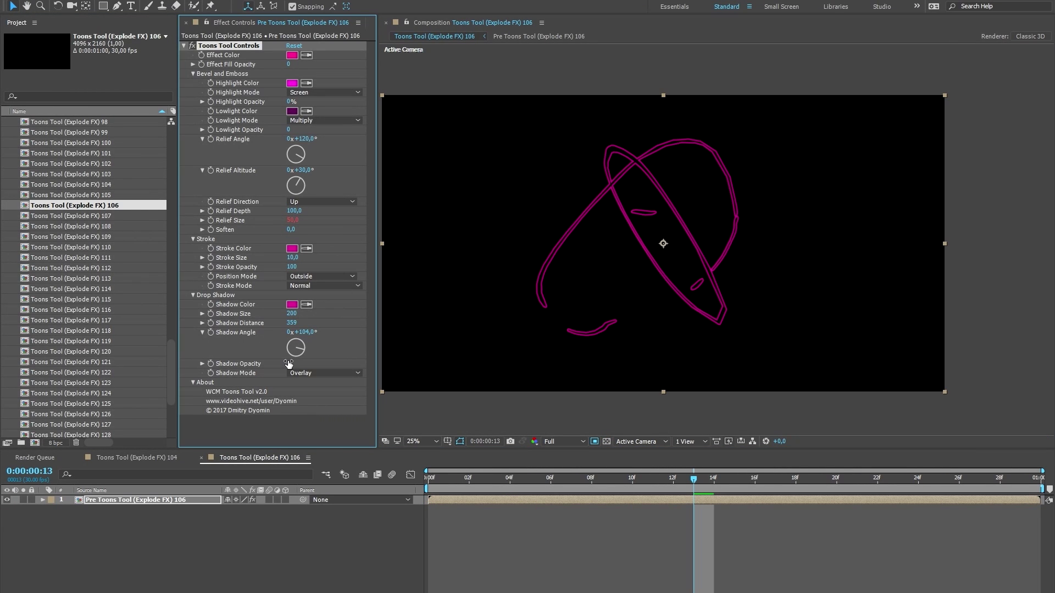
- Set the Shadow Opacity to 95 and the Shadow Angle to 0°
{"action": "left_click_drag", "start_coordinate": [312, 361], "coordinate": [367, 366]}
{"action": "type", "text": "95"}
{"action": "key", "text": "Return"}
{"action": "left_click", "coordinate": [302, 332]}
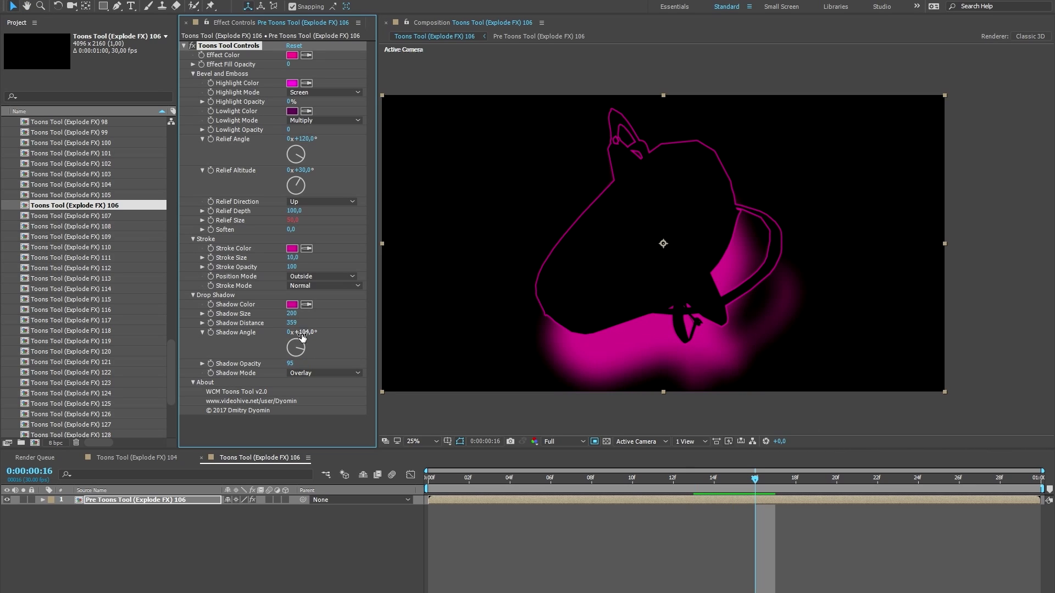
{"action": "type", "text": "0"}
{"action": "key", "text": "Return"}
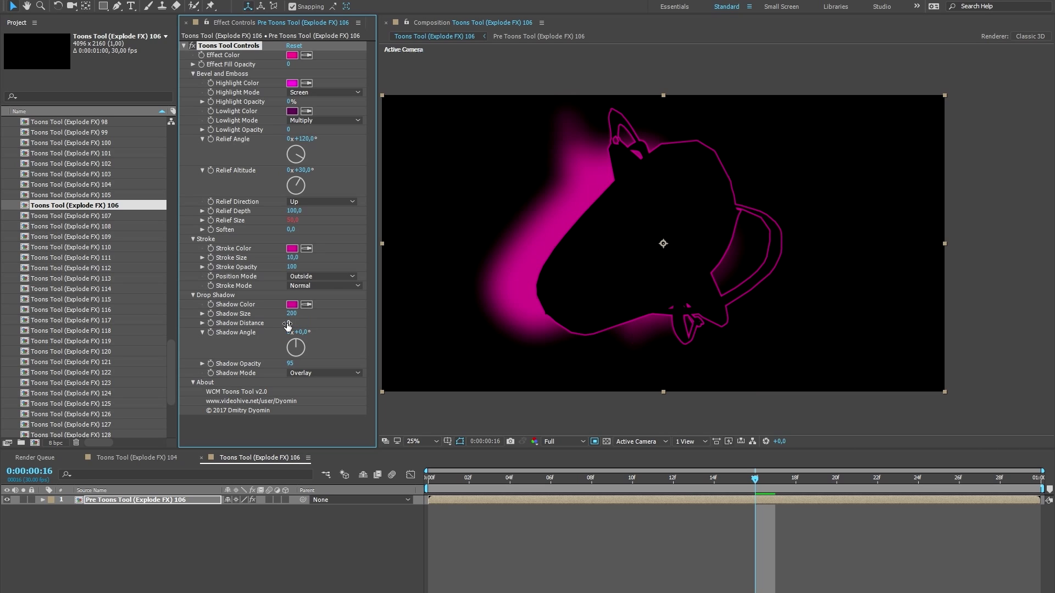
- Preview the outlined explosion before and after enlarging the Pre Toons Tool (Explode FX) 106 layer's Scale to 645%
{"action": "key", "text": "space"}
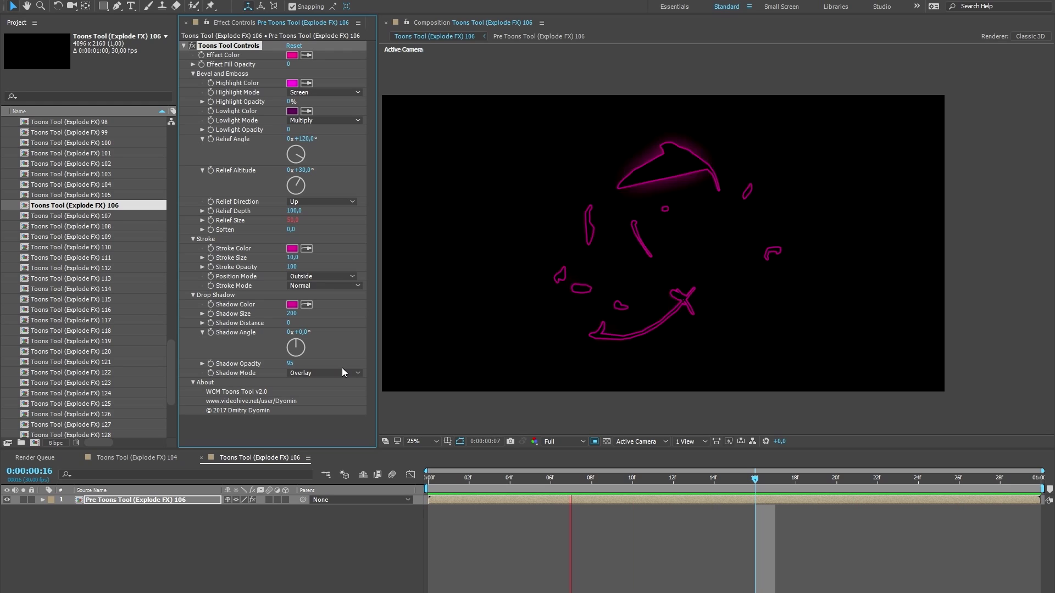
{"action": "key", "text": "space"}
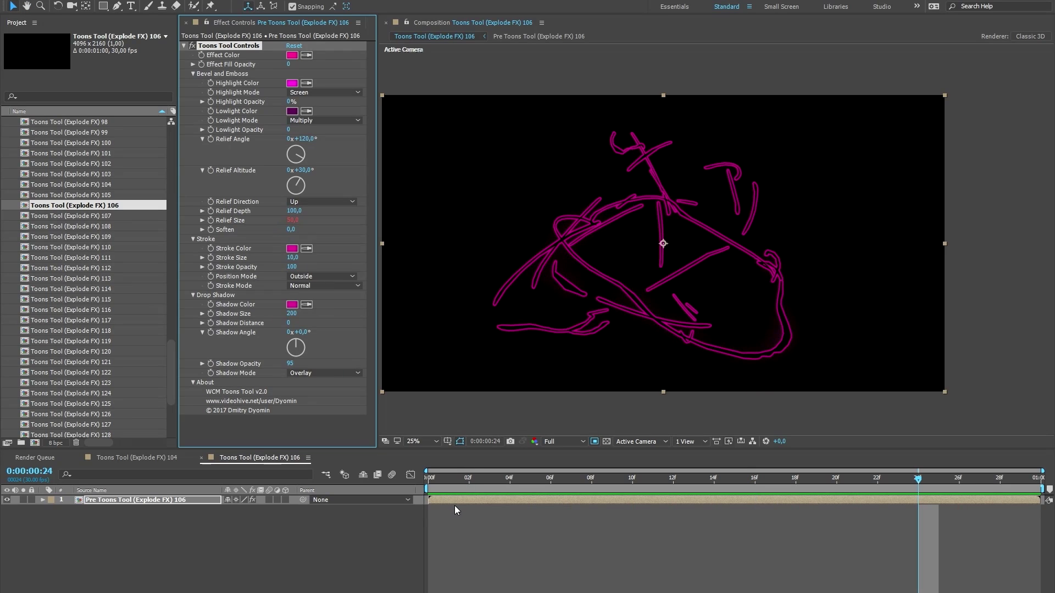
{"action": "left_click", "coordinate": [449, 500]}
{"action": "key", "text": "s"}
{"action": "left_click_drag", "start_coordinate": [239, 509], "coordinate": [504, 476]}
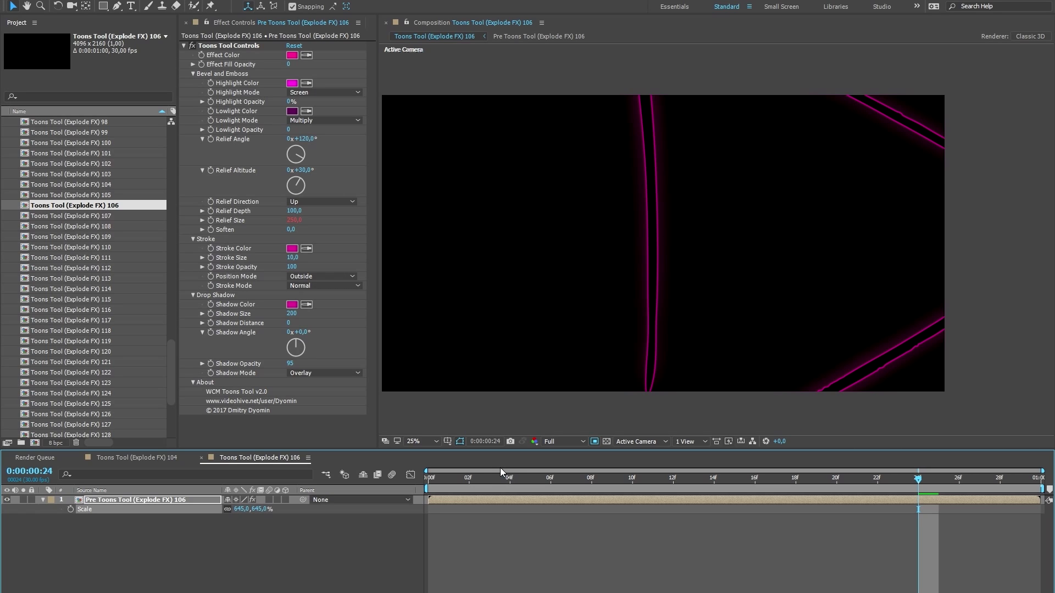
{"action": "key", "text": "space"}
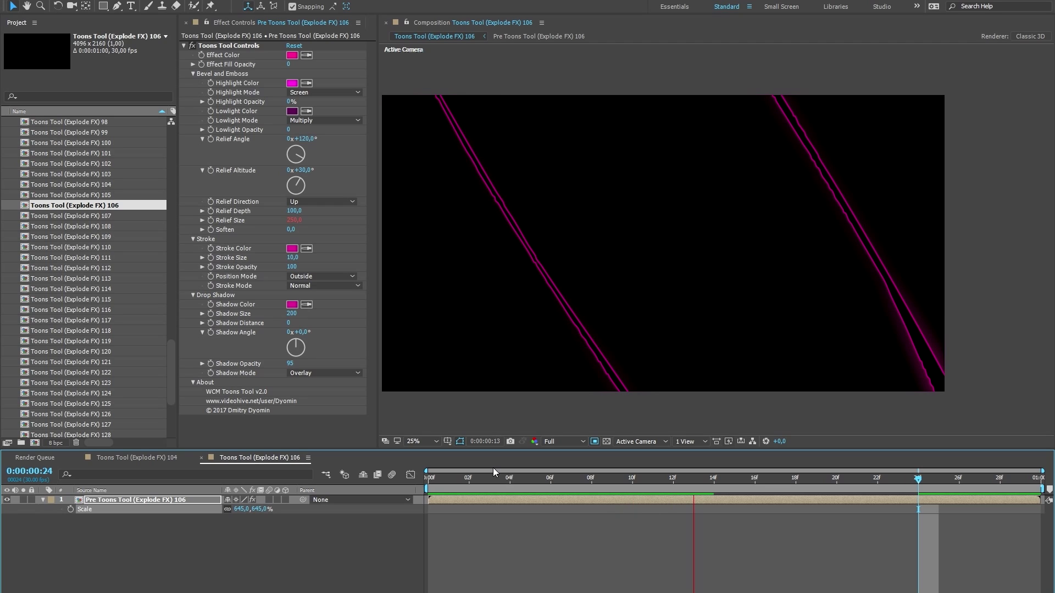
- Show the transparency grid behind the enlarged outline animation during playback
{"action": "left_click", "coordinate": [606, 441]}
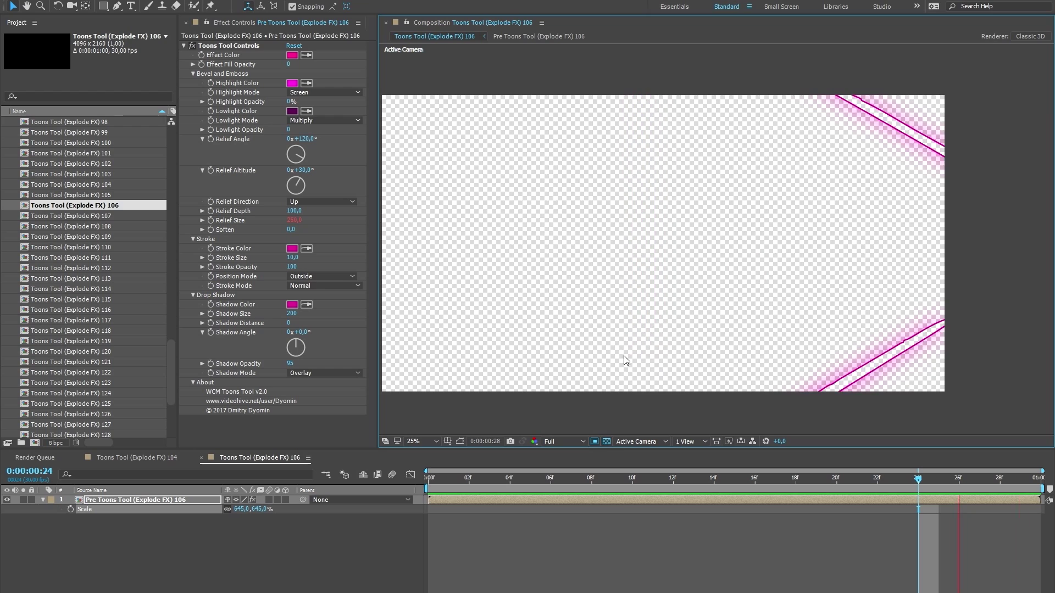
{"action": "left_click_drag", "start_coordinate": [631, 332], "coordinate": [670, 339]}
{"action": "key", "text": "v"}
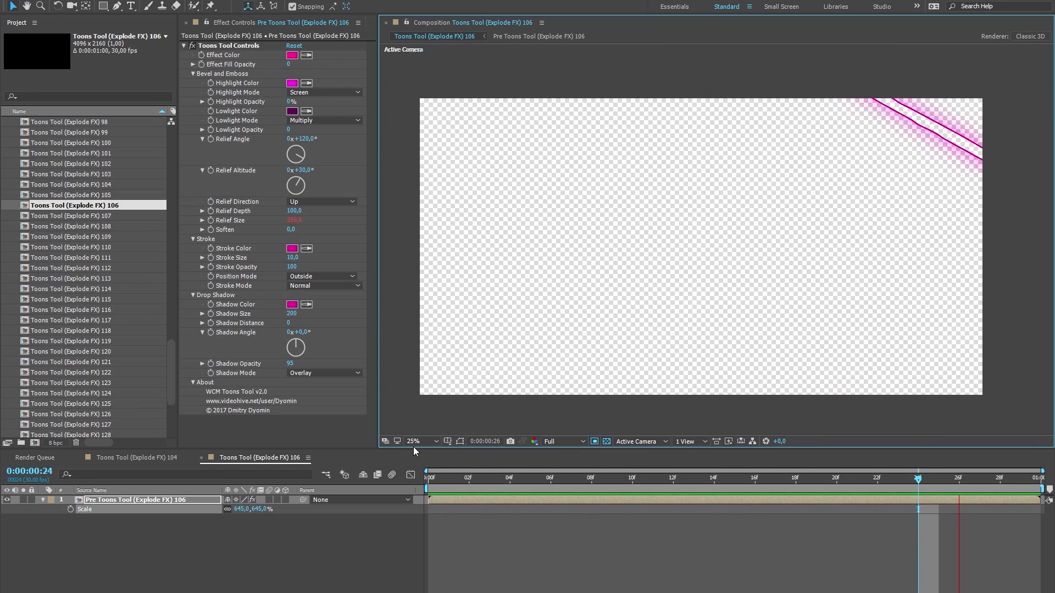
- Set the Pre Toons Tool (Explode FX) 106 layer's Scale to 400% and preview the outline animation
{"action": "left_click", "coordinate": [239, 510]}
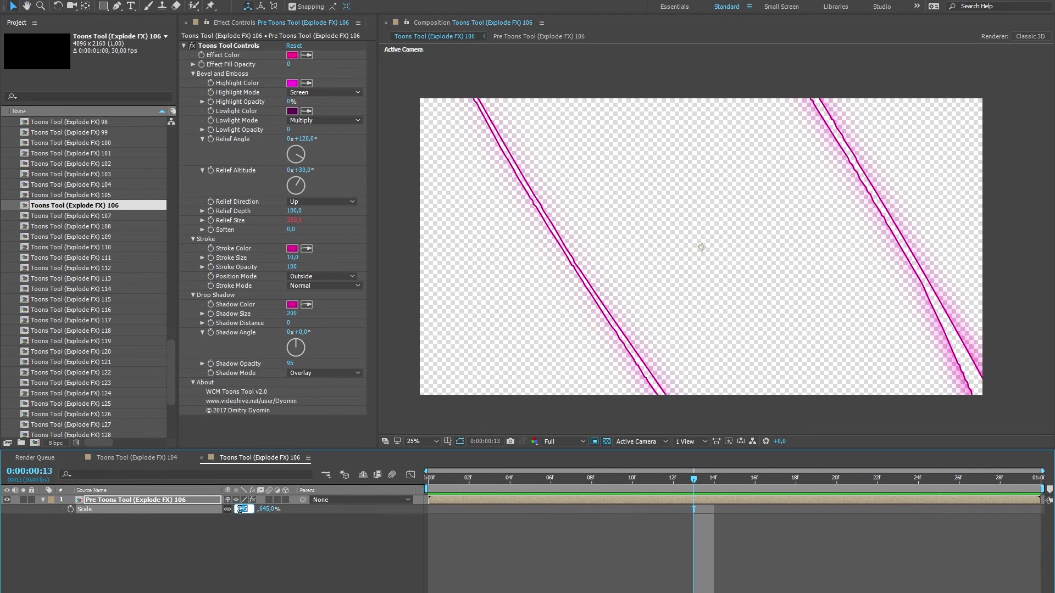
{"action": "type", "text": "400"}
{"action": "key", "text": "Return"}
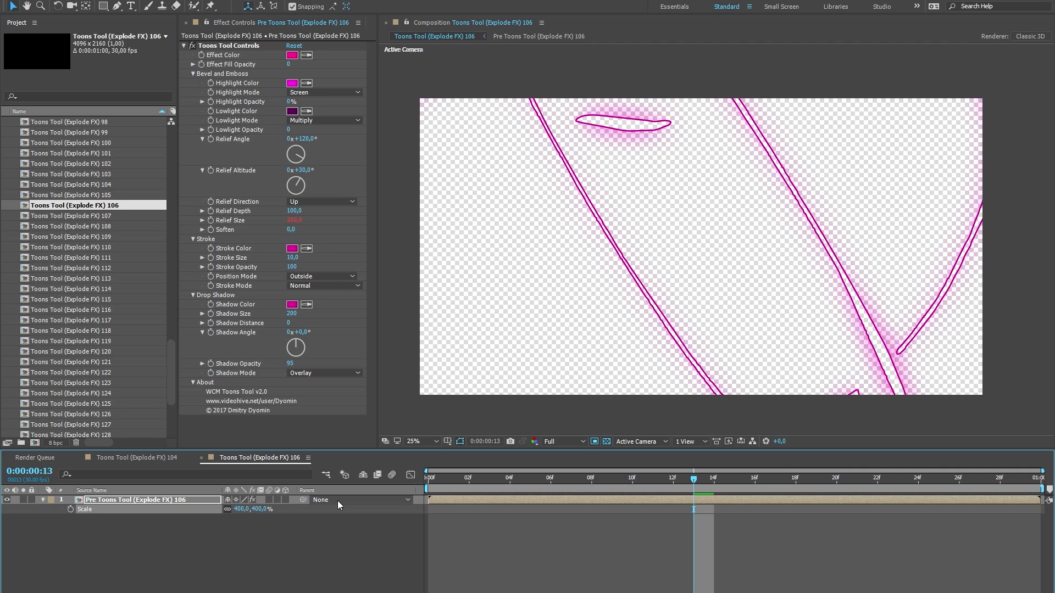
{"action": "key", "text": "space"}
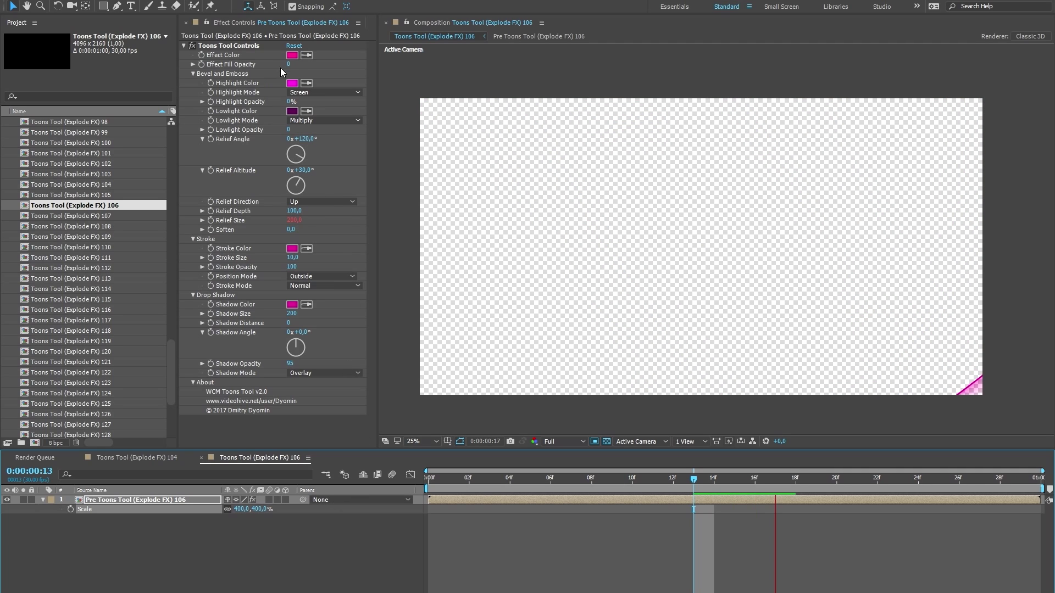
- Reset the Toons Tool Controls effect to its defaults and preview the animation with the transparency grid turned off
{"action": "left_click", "coordinate": [292, 47]}
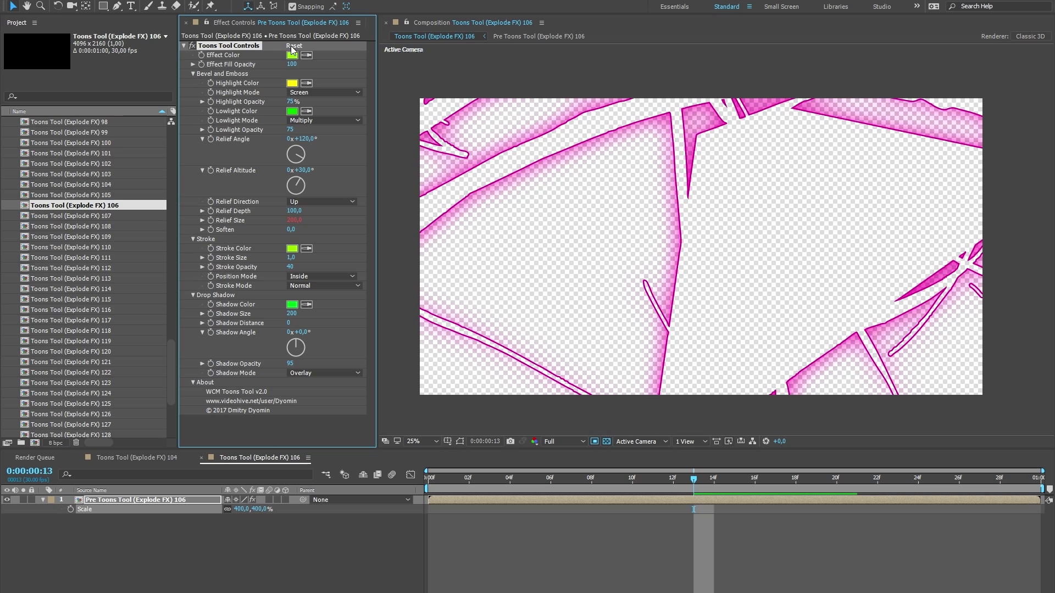
{"action": "key", "text": "space"}
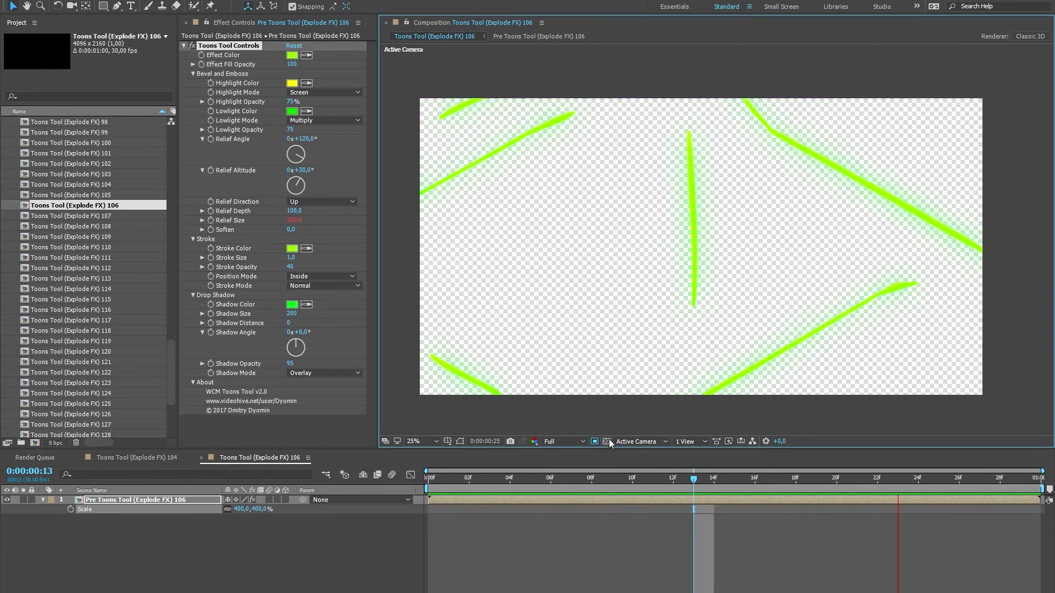
{"action": "left_click", "coordinate": [607, 441]}
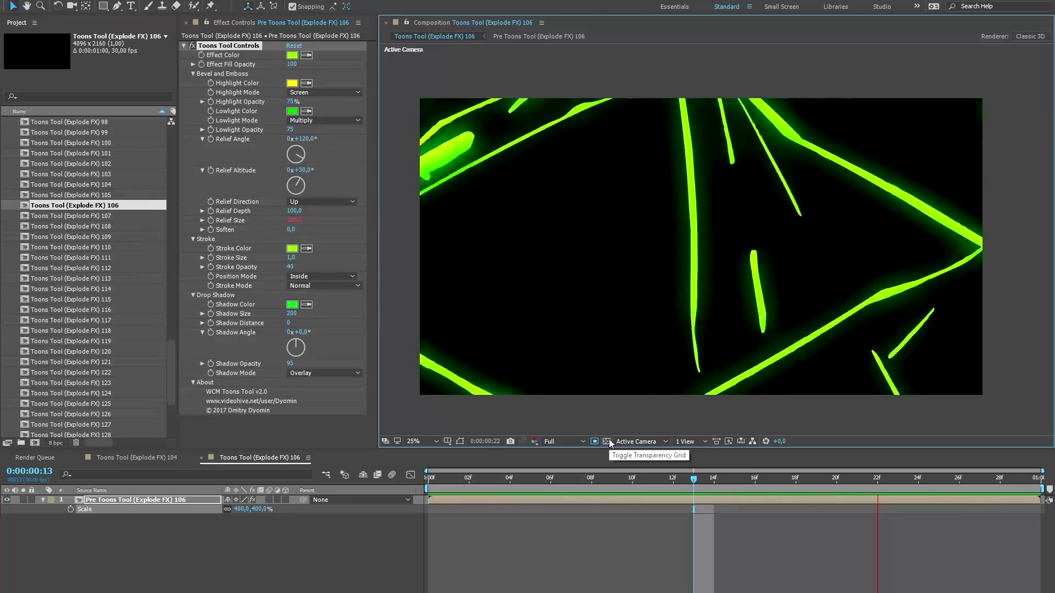